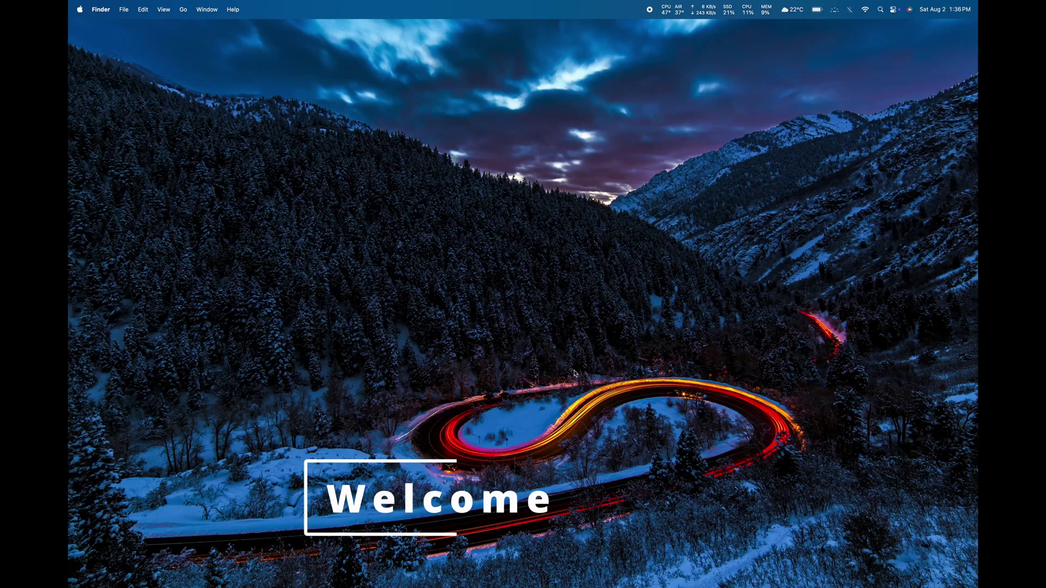
- Launch Google Chrome from the Dock so a new Google tab appears
mouse_move(391, 577)
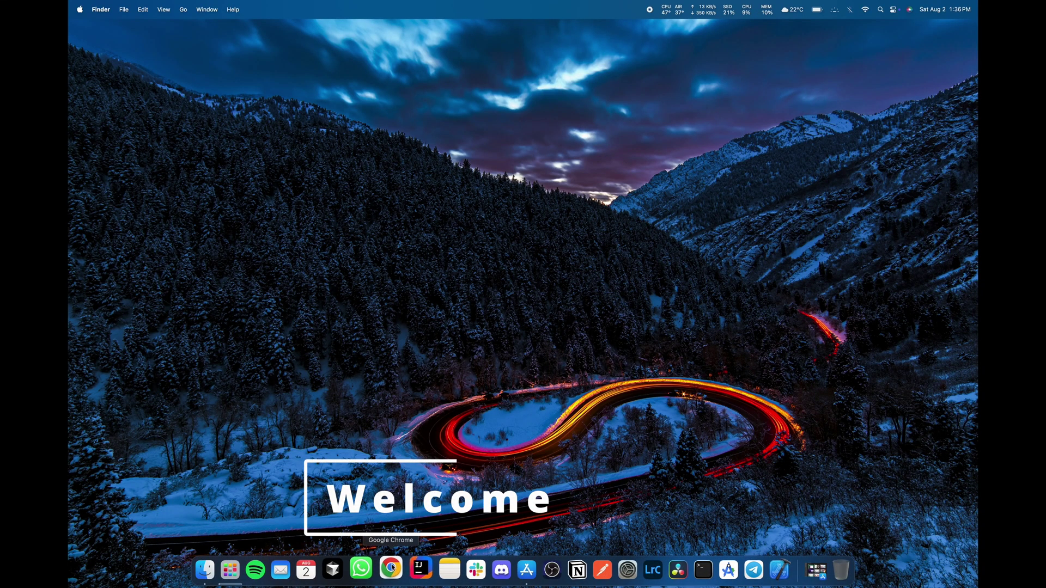
left_click(392, 569)
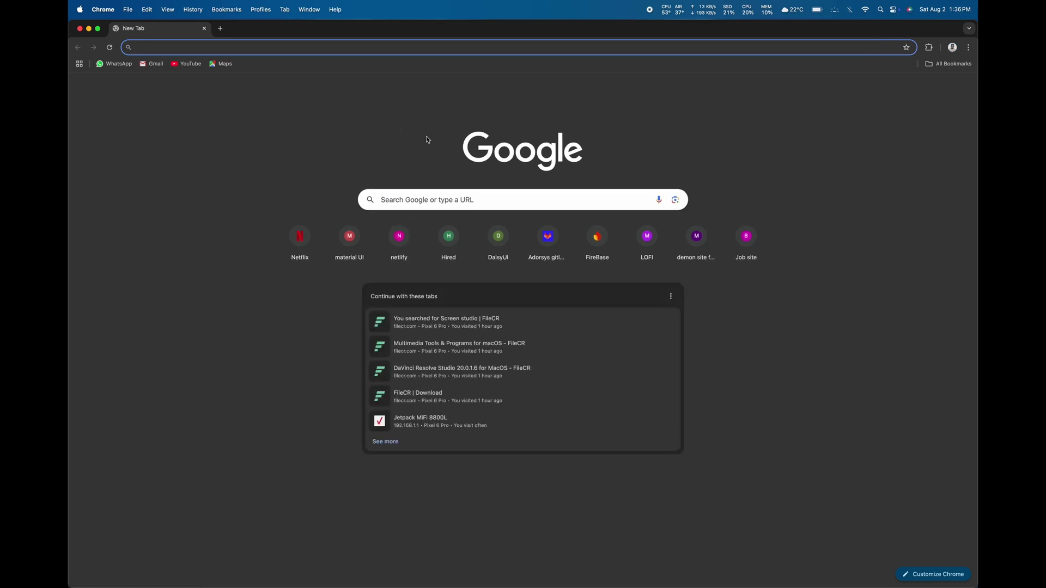
- With DevTools on the Network panel, Google 'hey' and narrow the timeline to one range
key("super+alt+i")
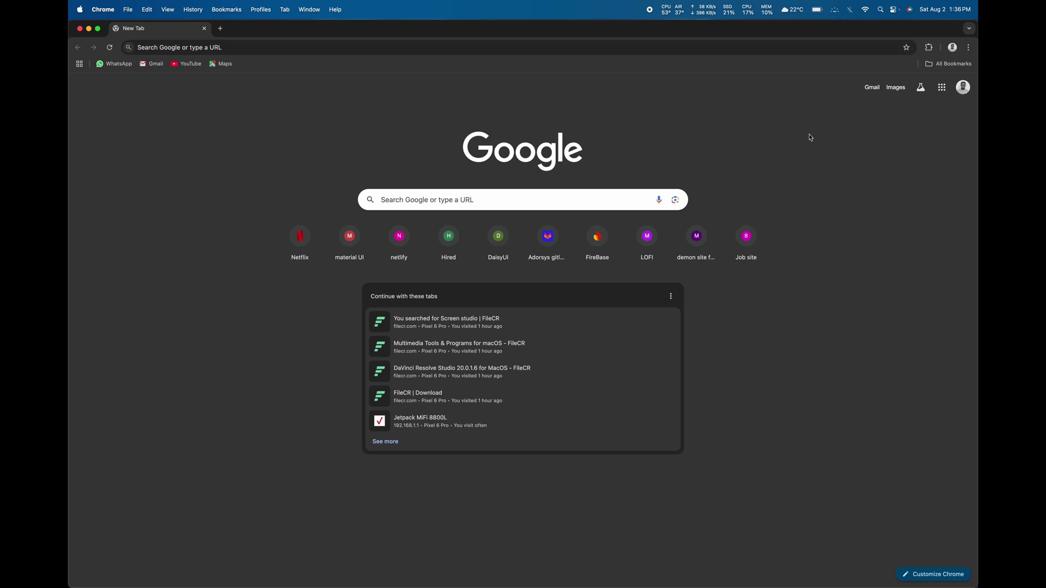
left_click(869, 79)
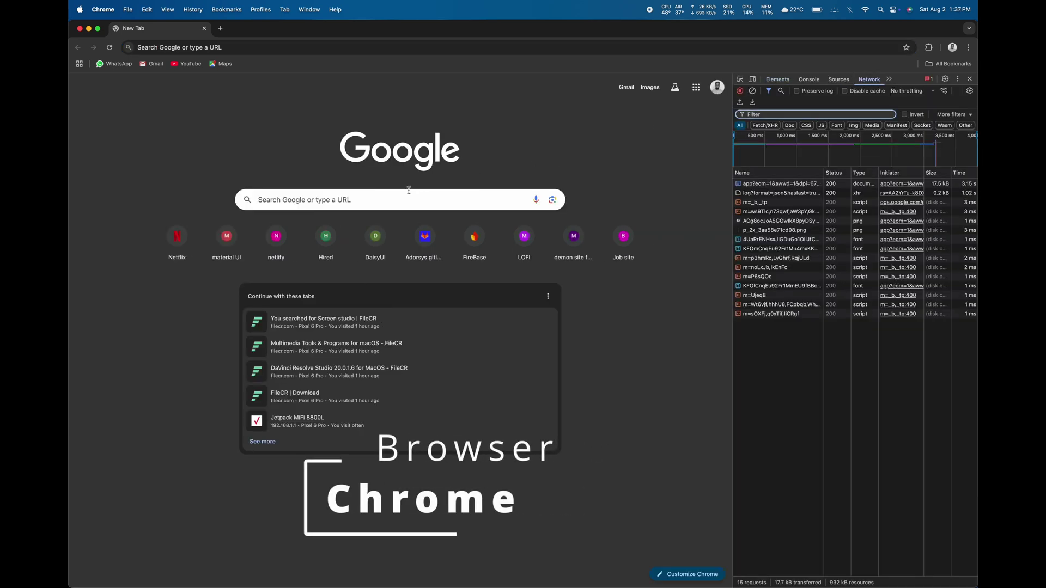
left_click(341, 200)
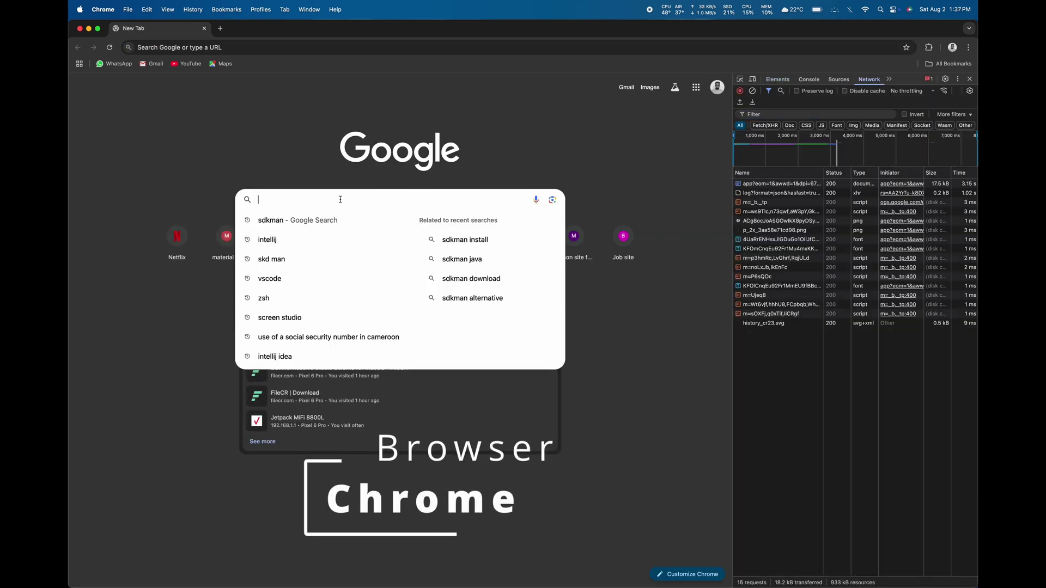
type("hey")
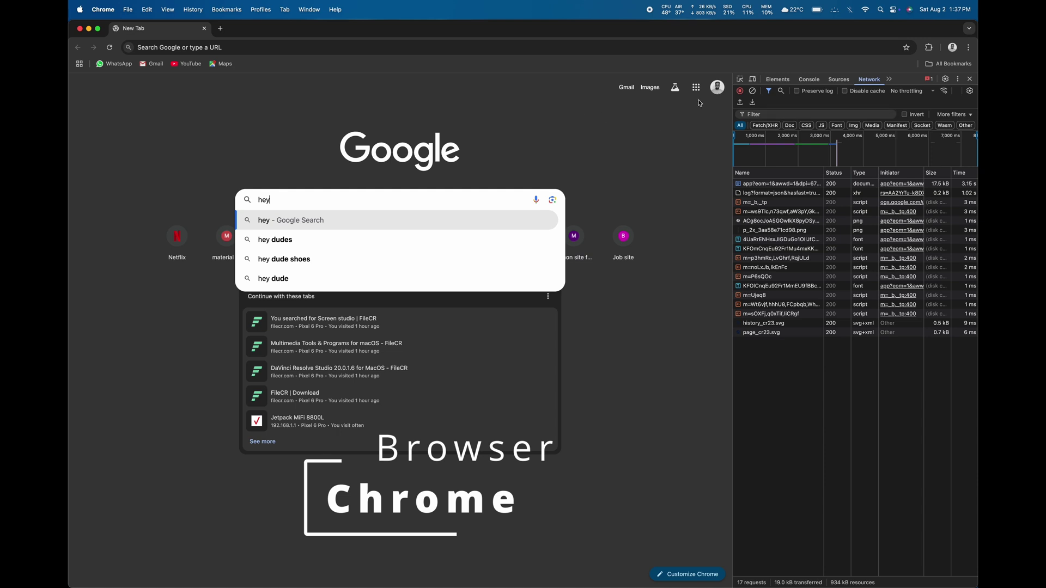
key("Return")
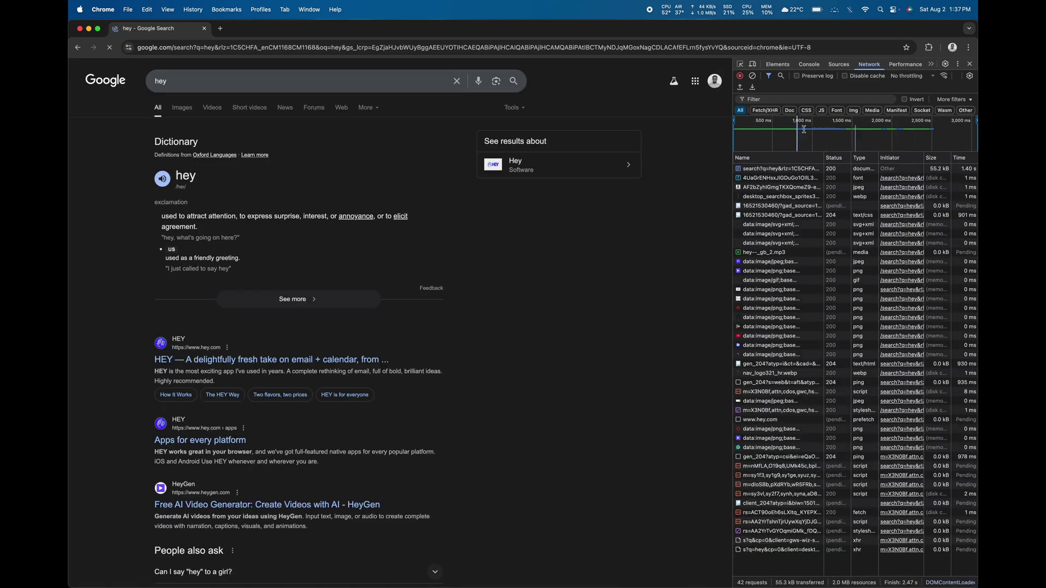
left_click_drag(867, 119, 835, 129)
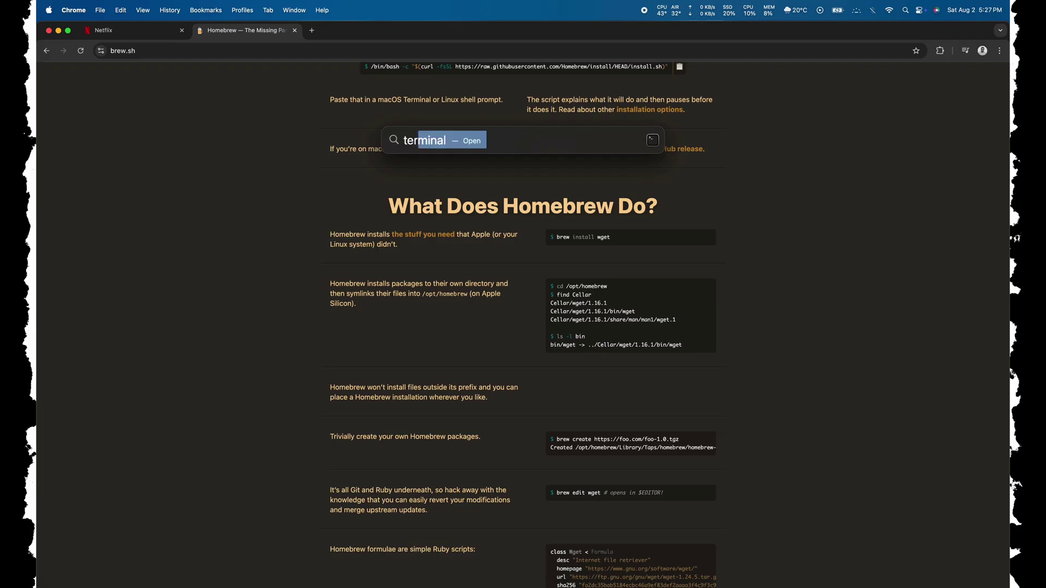
- Launch Terminal with larger text, run the Homebrew install script with the admin password, then minimize it
key("Return")
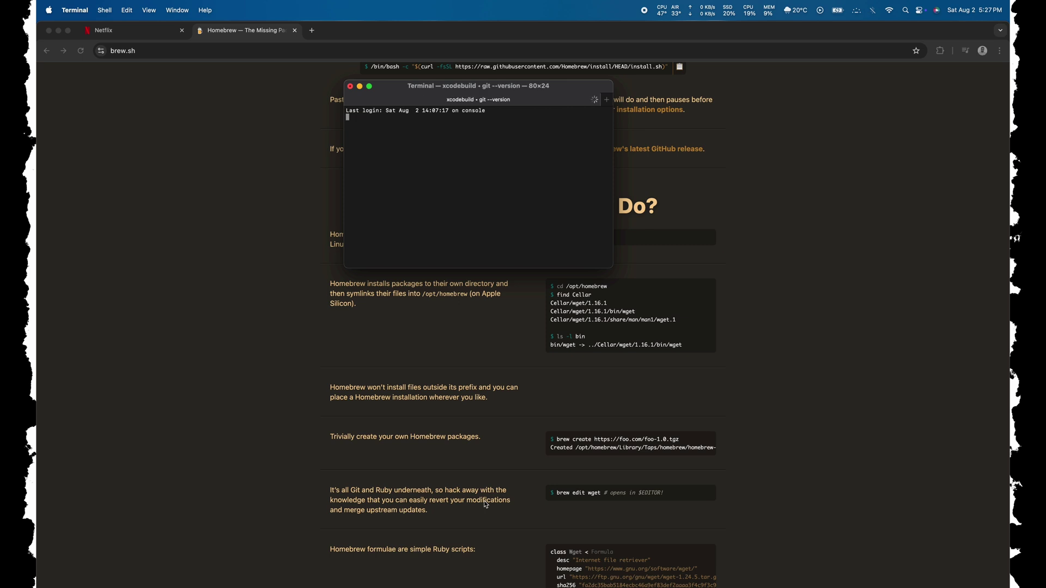
key("super+equal")
key("super+equal")
key("super+equal")
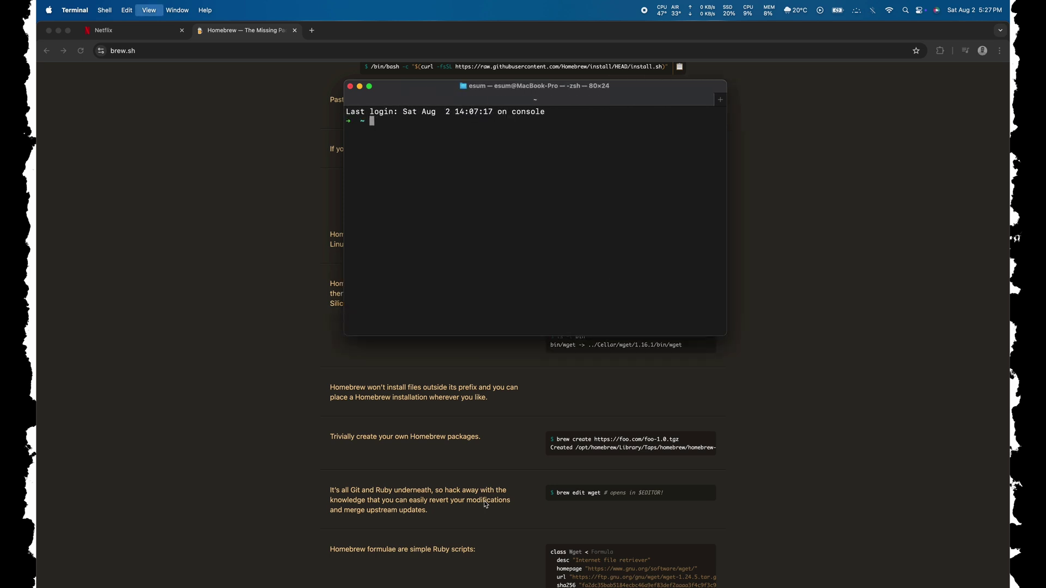
type("/bin/bash -c \"$(curl -fsSL https://raw.githubusercontent.com/Homebrew/install/HEAD/install.sh)\"")
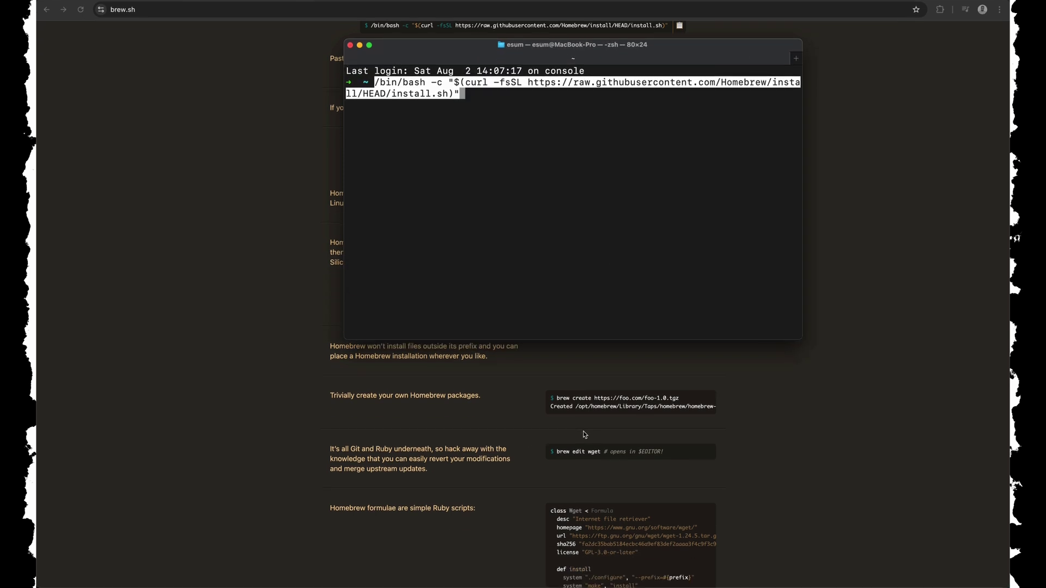
key("Return")
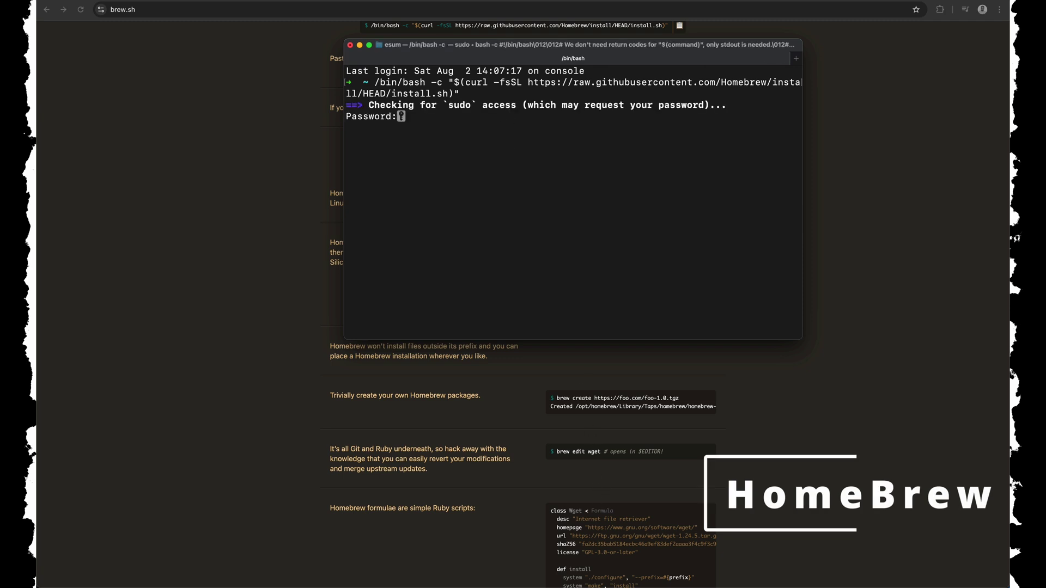
key("Return")
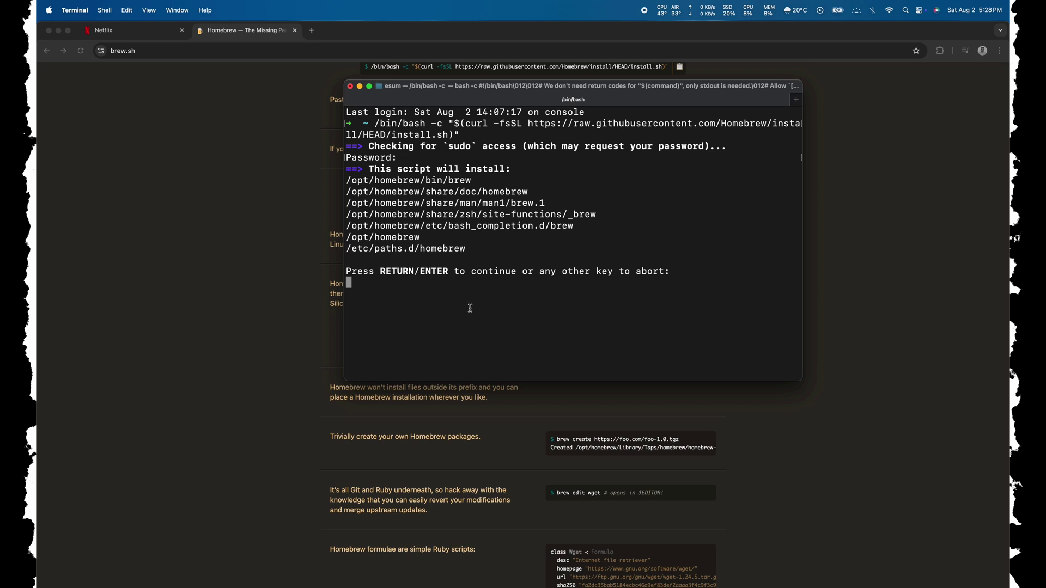
key("Return")
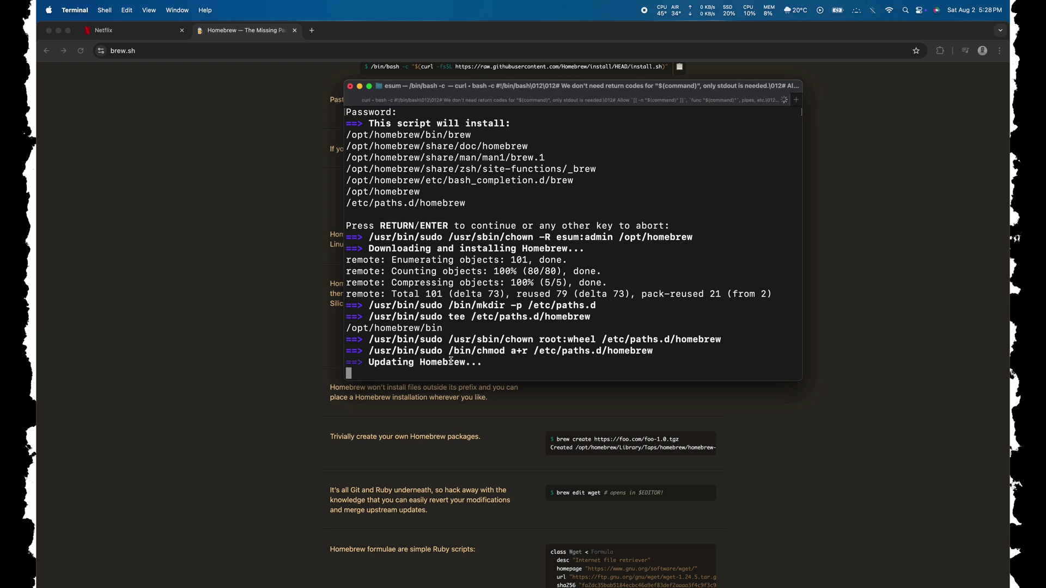
left_click(360, 88)
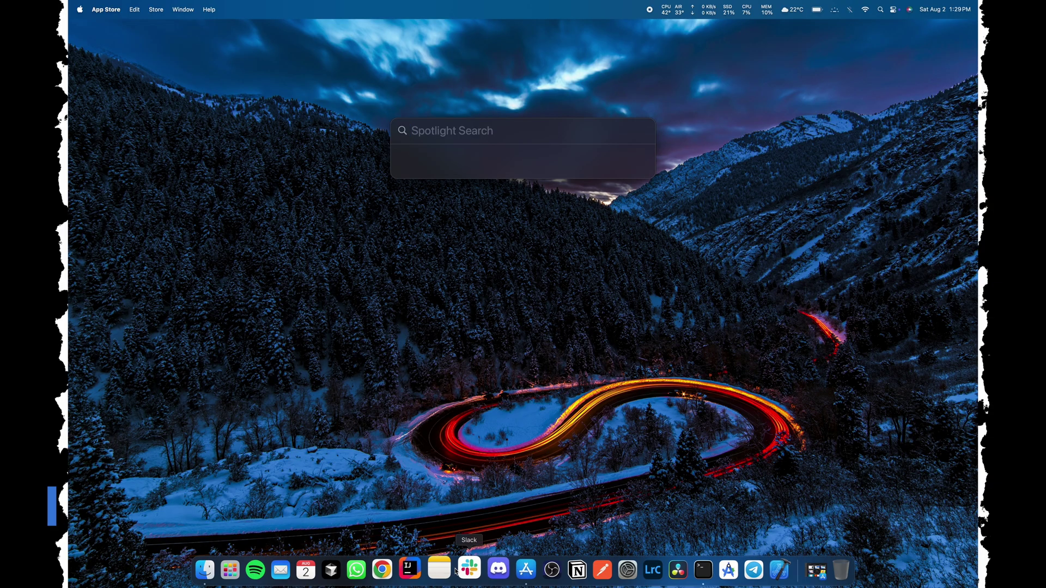
- Find Xcode in the App Store and open the installed app from its product page
left_click(524, 567)
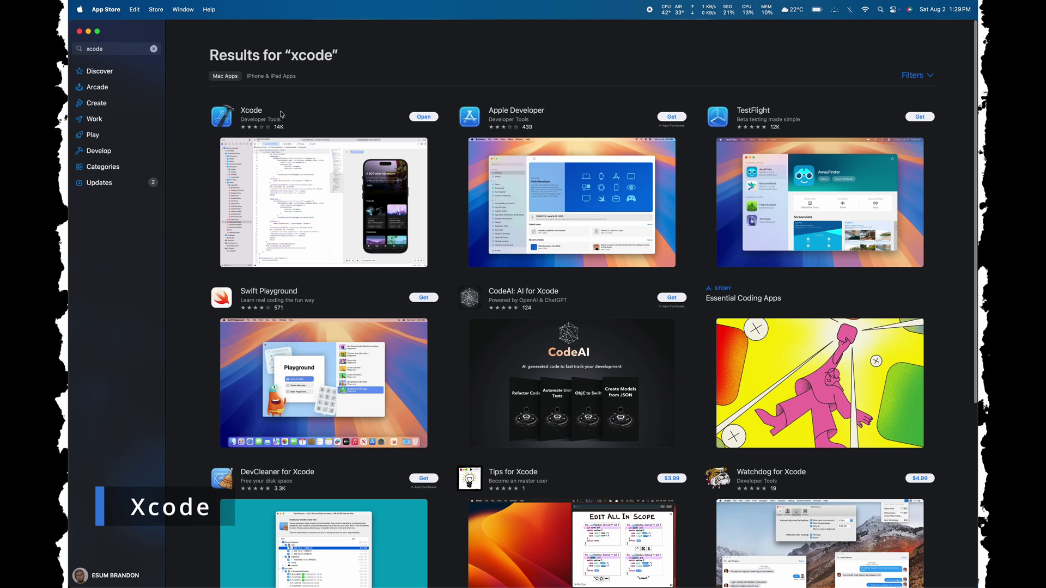
left_click(251, 121)
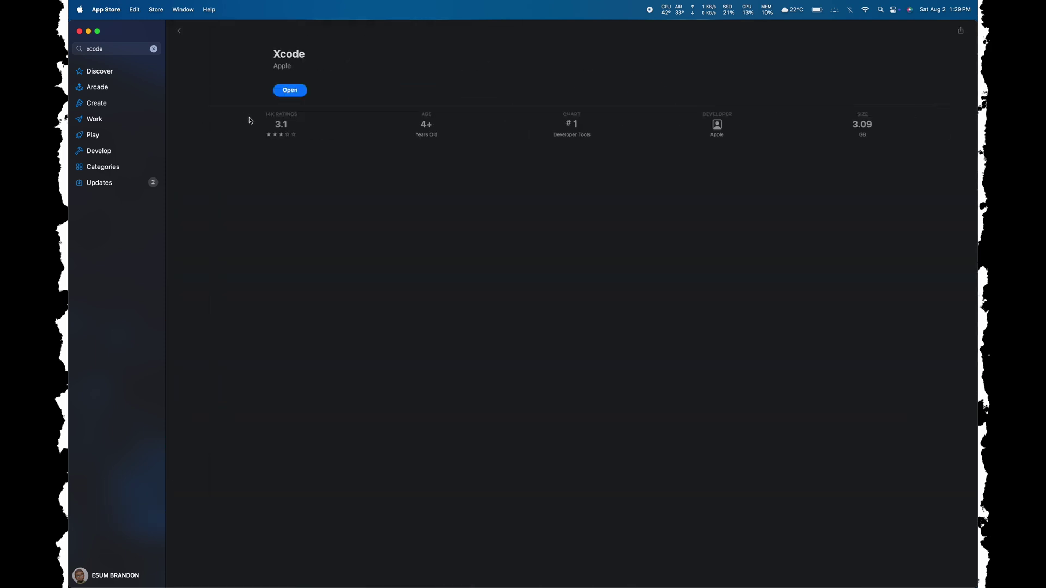
left_click(292, 94)
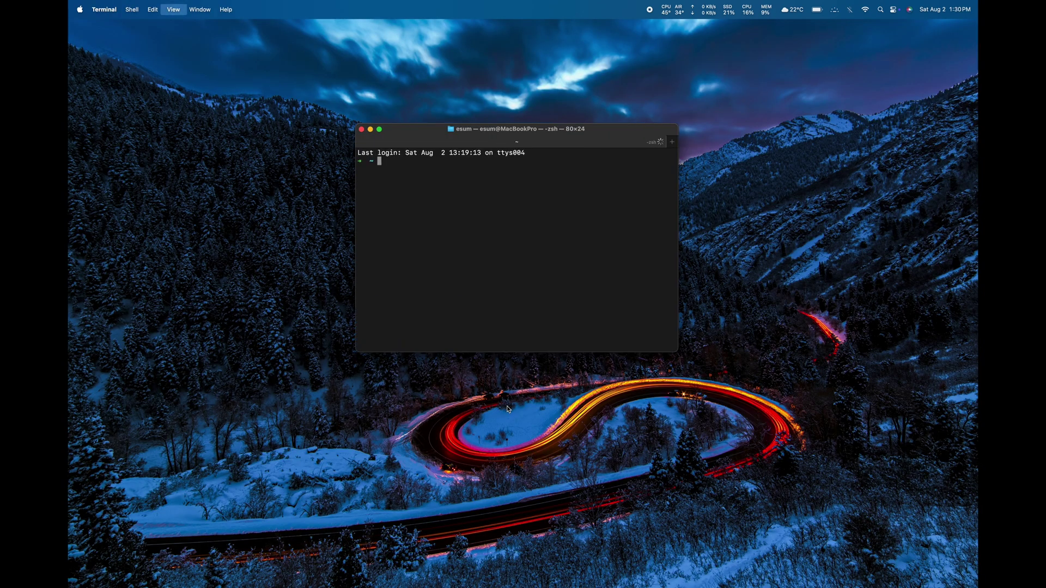
- Enlarge the Terminal font, run git, and scroll through its usage help
key("super+plus")
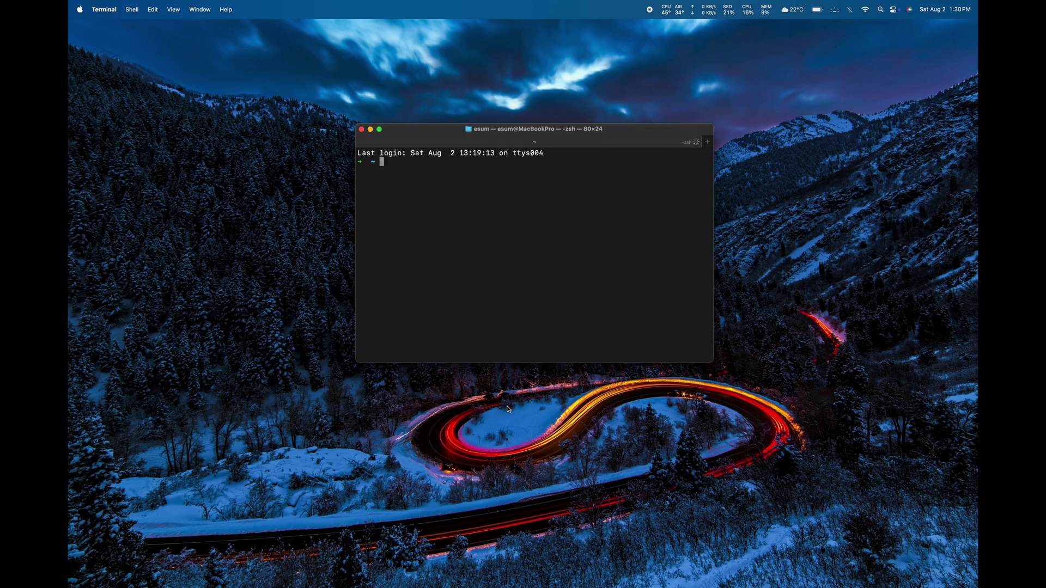
type("git")
key("Return")
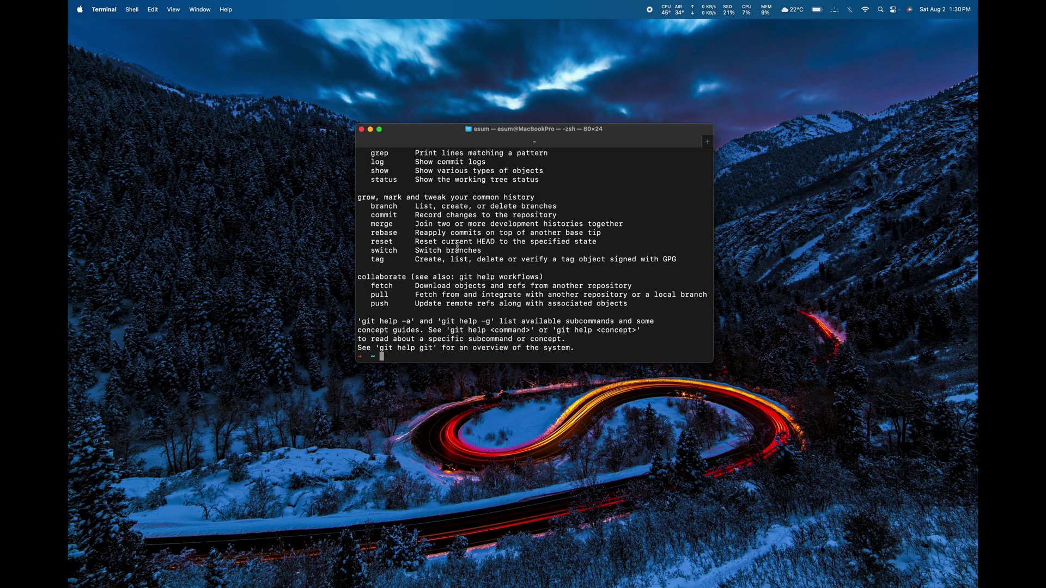
scroll(457, 246, "up", 10)
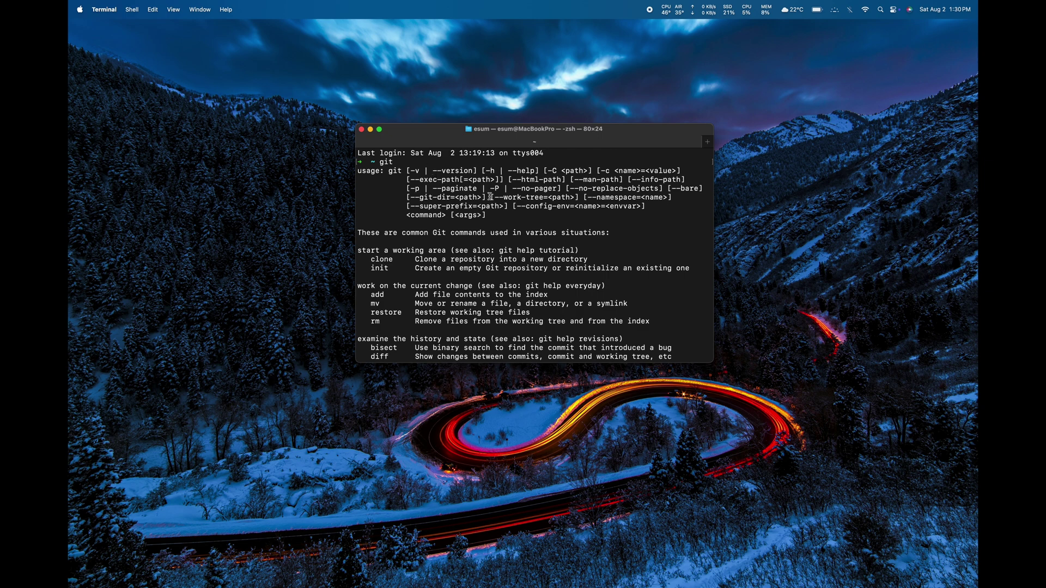
scroll(538, 228, "down", 3)
scroll(538, 228, "up", 3)
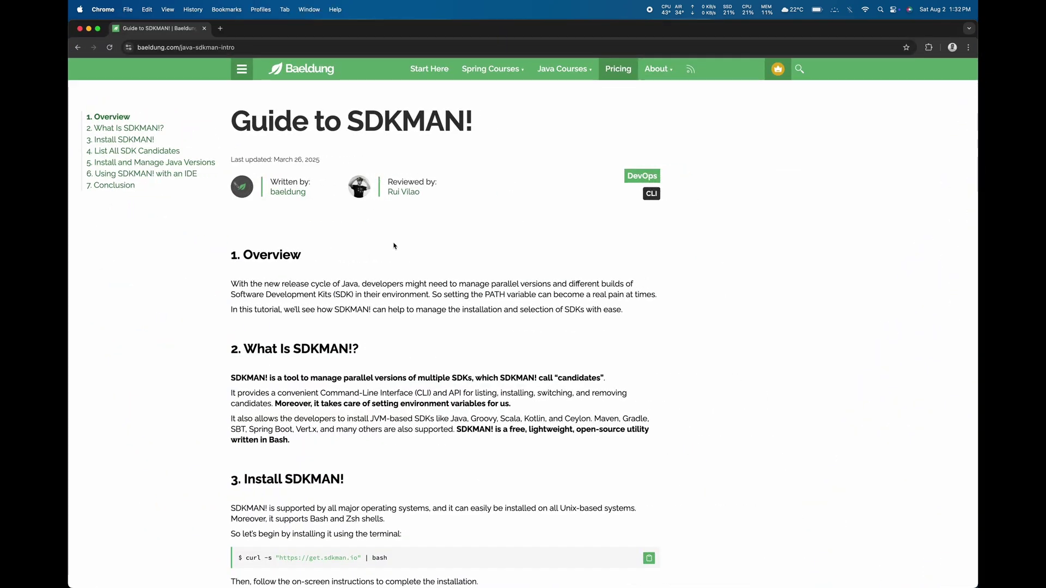
- Scroll the 'Guide to SDKMAN!' article to Install SDKMAN! and select the 'sdk version' line
triple_click(264, 117)
left_click(532, 124)
scroll(521, 209, "down", 3)
scroll(521, 206, "down", 8)
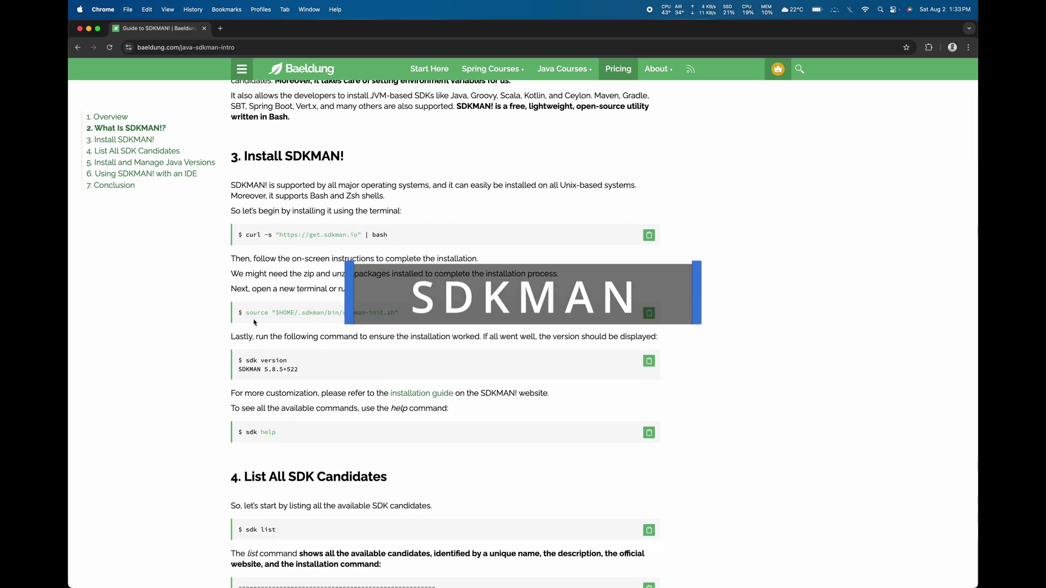
scroll(324, 334, "down", 2)
scroll(324, 335, "down", 1)
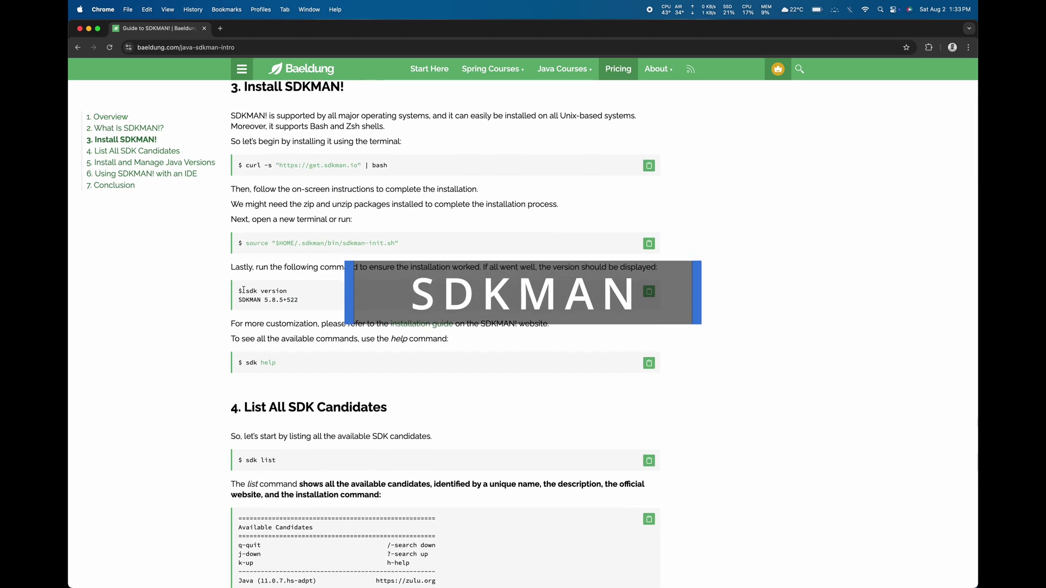
left_click_drag(244, 291, 340, 293)
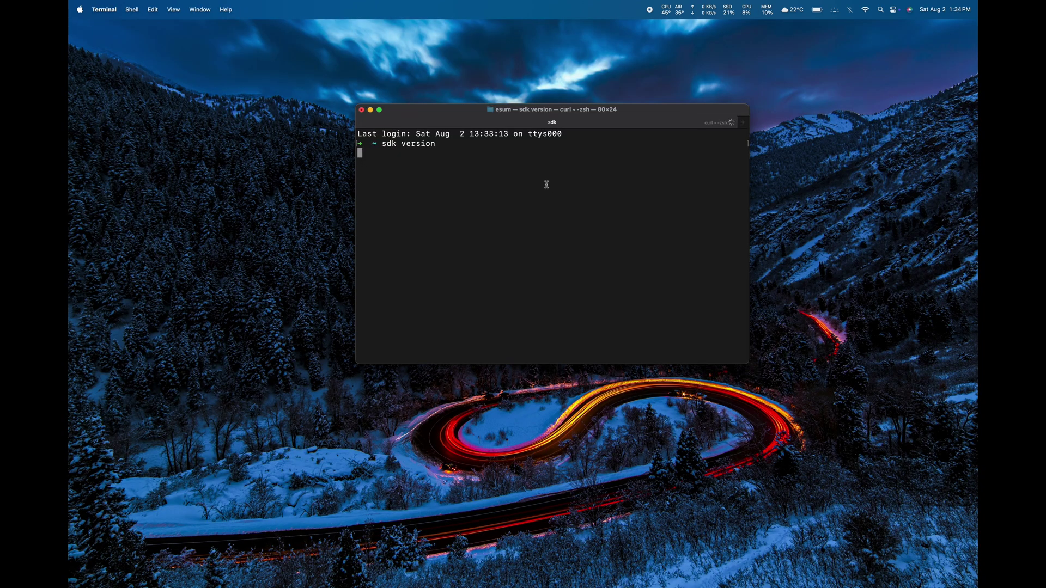
- Run sdk version and sdk list java, noting the current Java 21.0.7
key("Return")
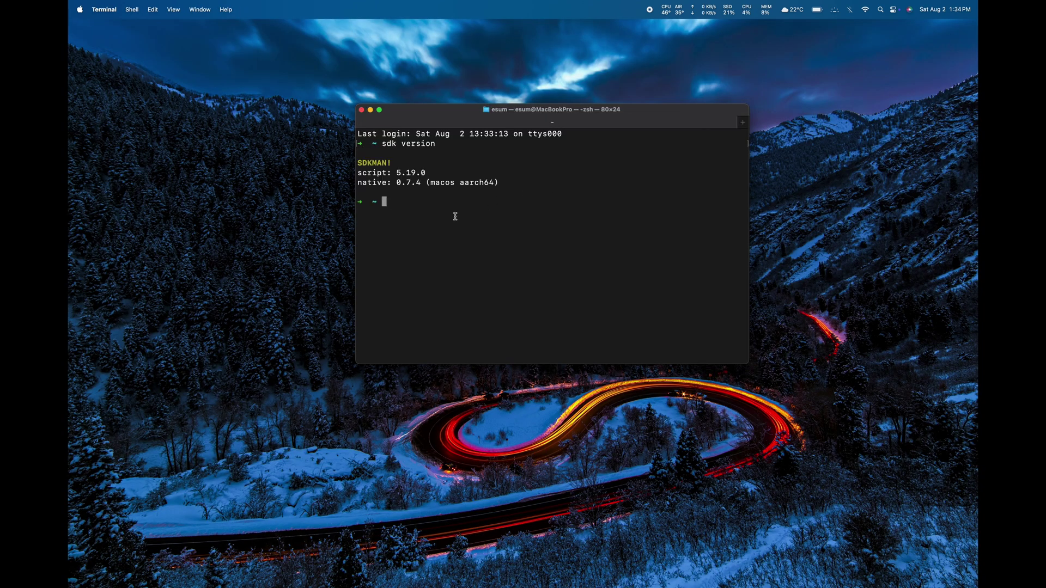
type("sdk list java")
key("Return")
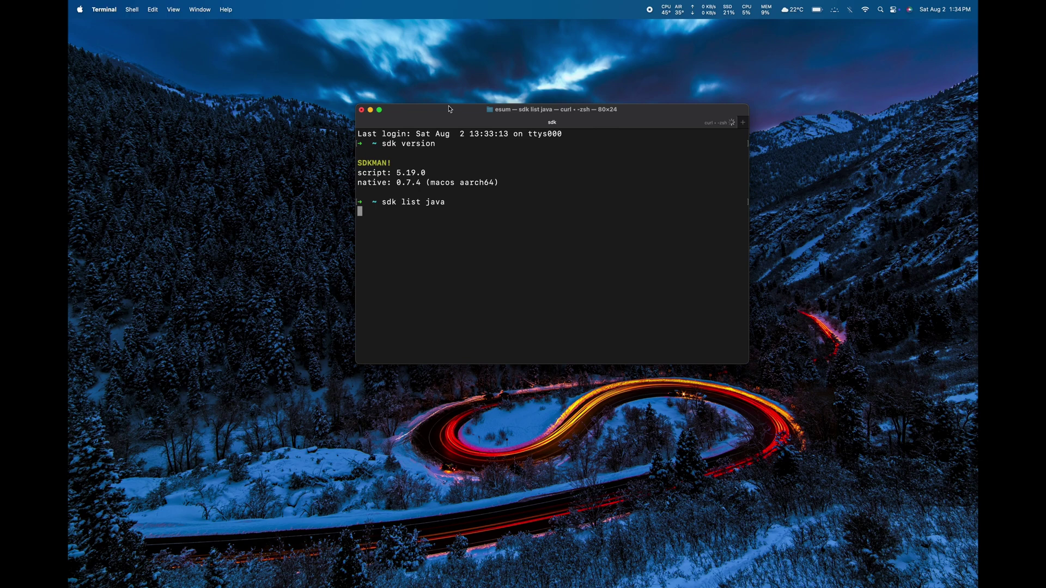
left_click_drag(447, 103, 439, 75)
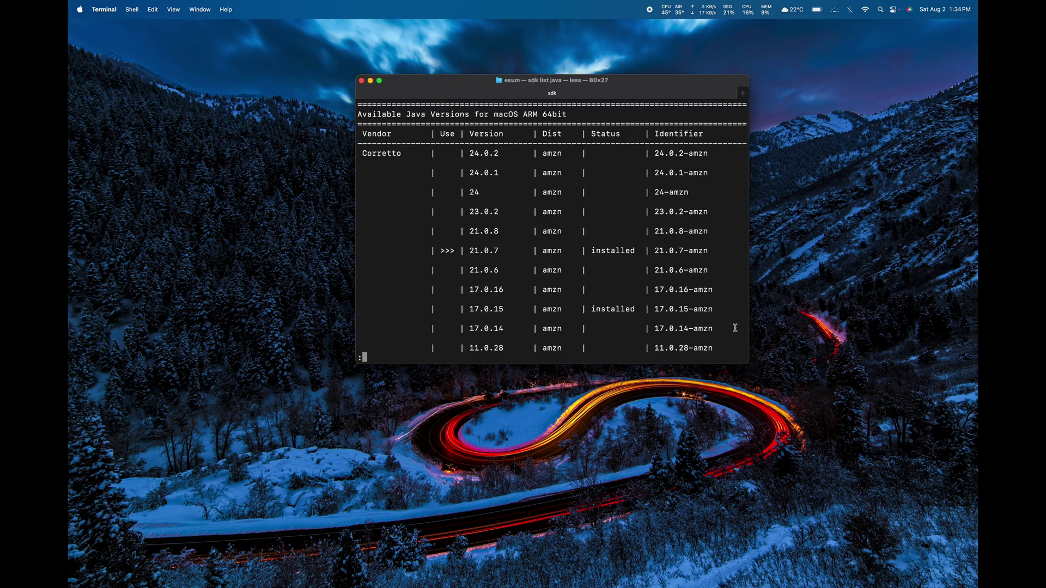
left_click_drag(396, 192, 480, 192)
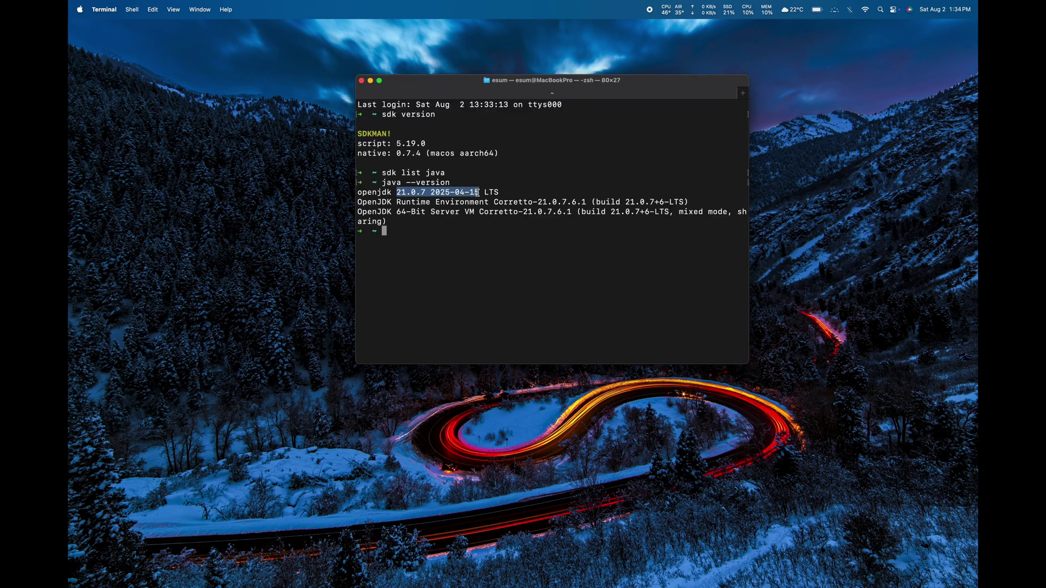
left_click(415, 232)
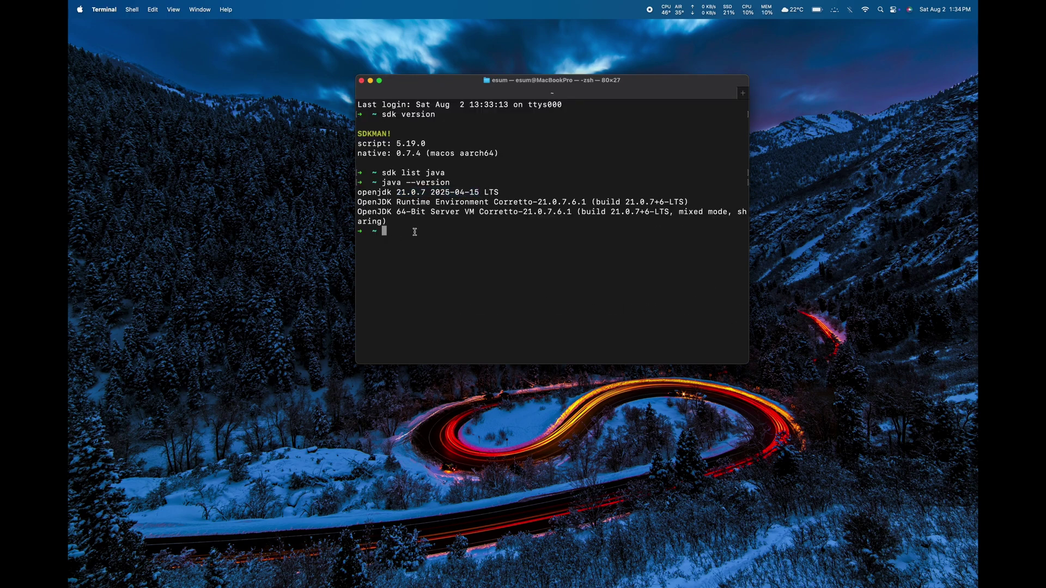
- Switch the shell to Java 17.0.15-amzn with sdk use and verify with java --version
type("sdk use java 17")
key("Tab")
key("Return")
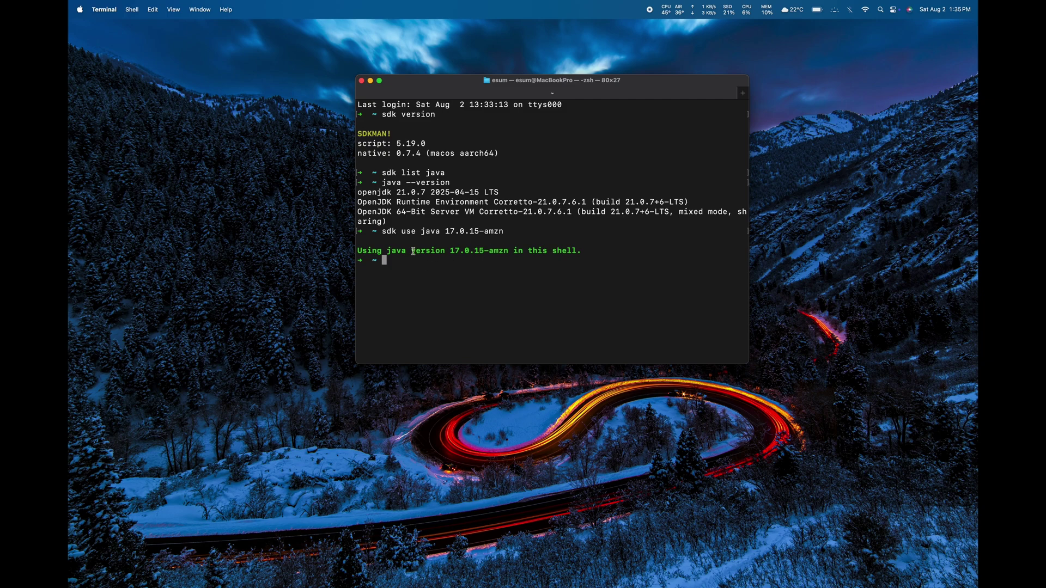
key("Up")
key("Up")
key("Return")
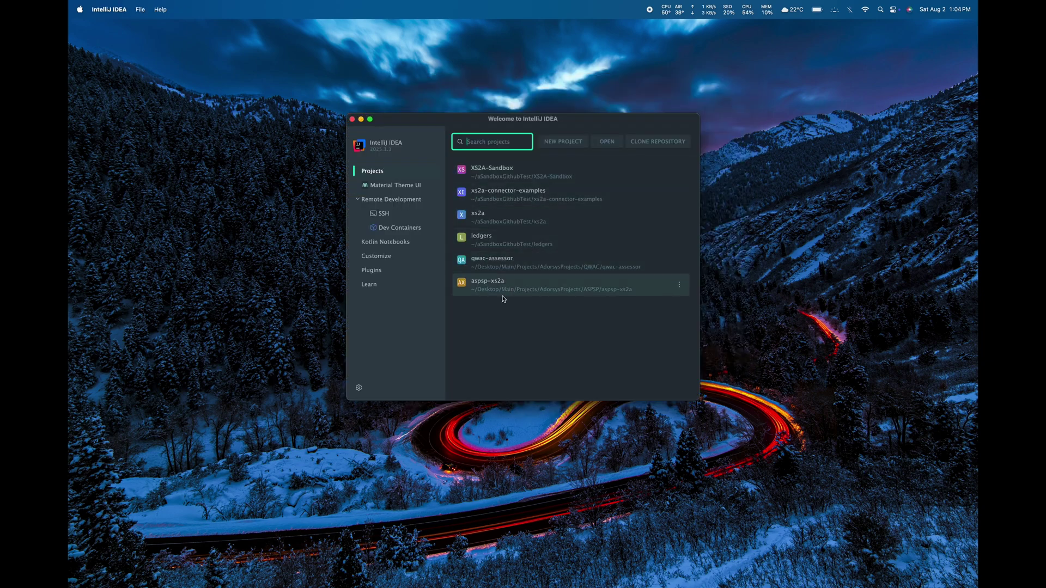
- Open the xs2a project from IntelliJ IDEA's recent projects list
left_click(489, 221)
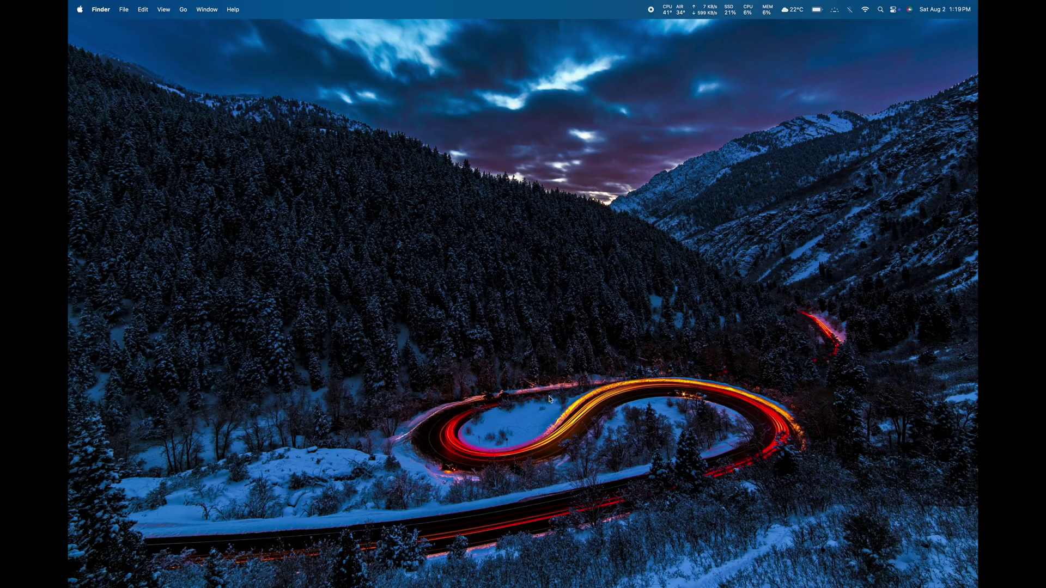
key("cmd+space")
- Launch Terminal via Spotlight, enlarge the text, and run brew install python3
type("ter")
key("Return")
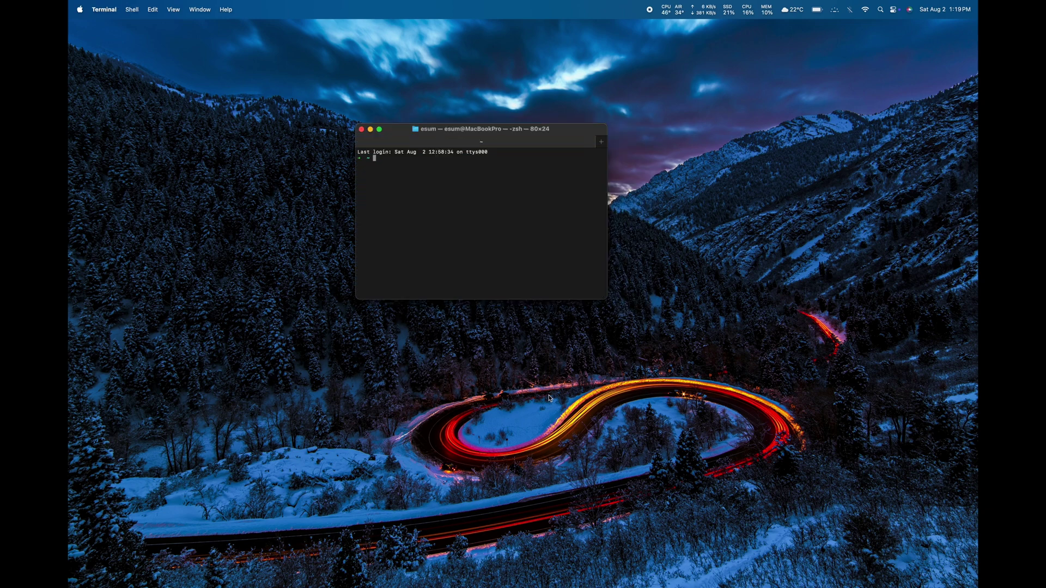
key("cmd+plus")
key("cmd+plus")
key("cmd+plus")
key("cmd+plus")
key("cmd+plus")
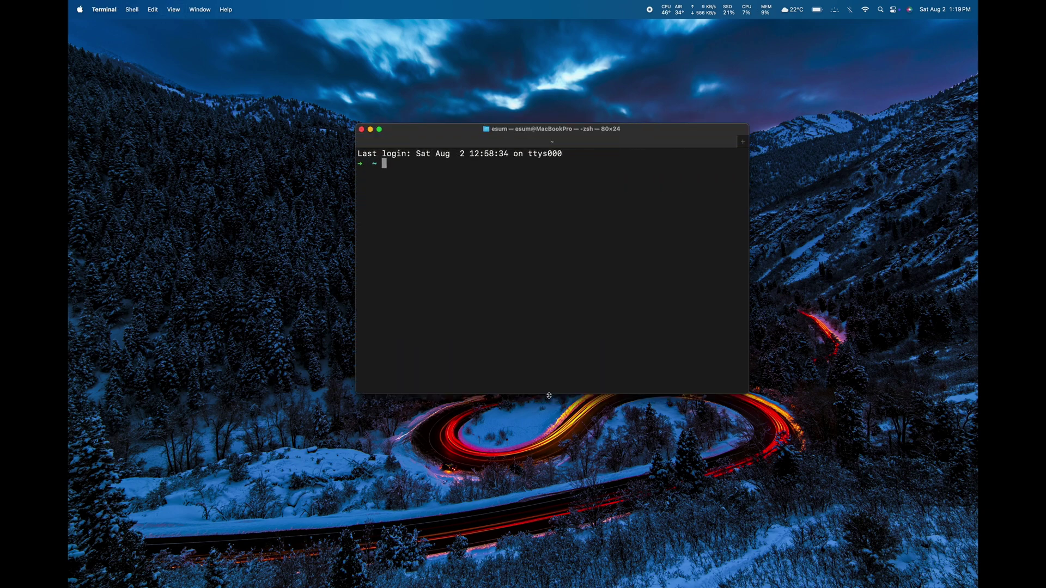
type("brew")
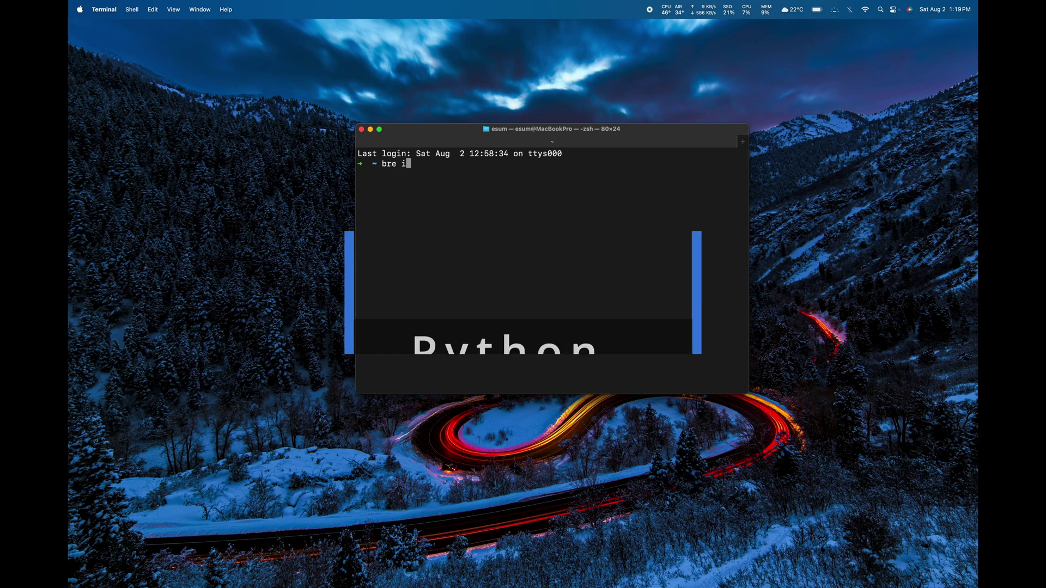
type(" inst")
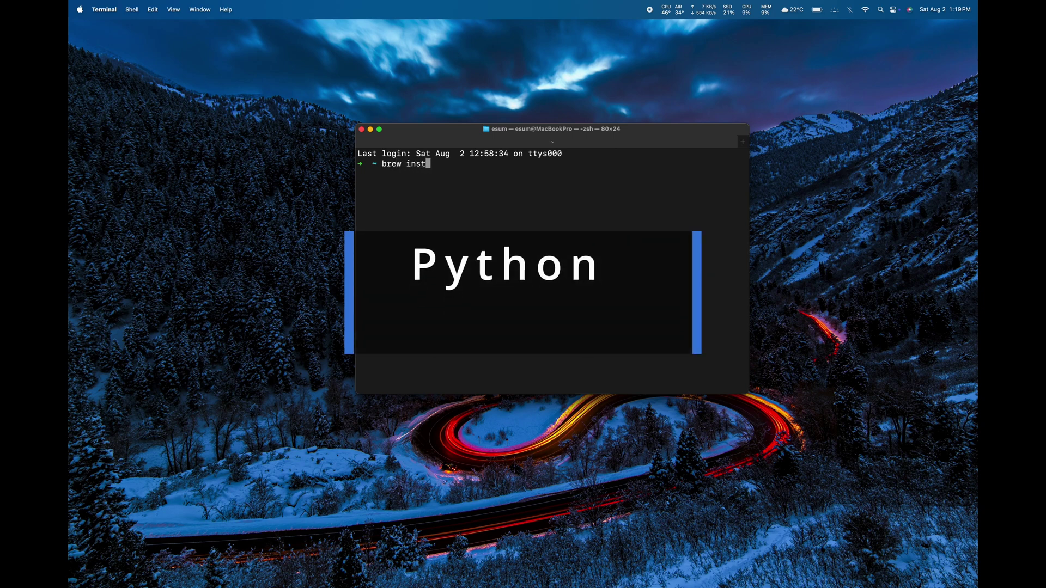
type("all python")
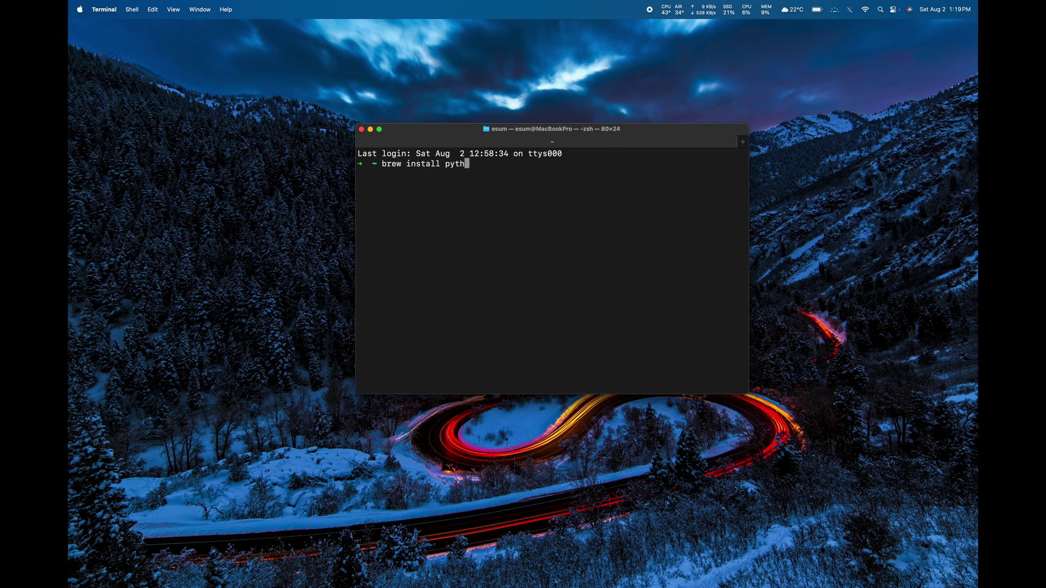
type("3")
key("Return")
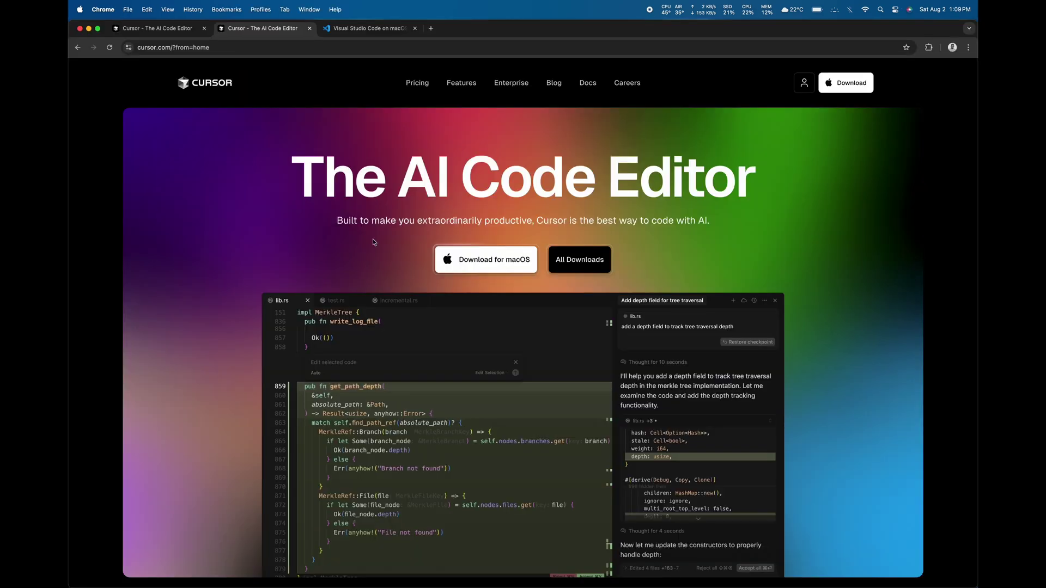
- Scroll the cursor.com homepage to show its macOS download options
scroll(463, 238, "down", 1)
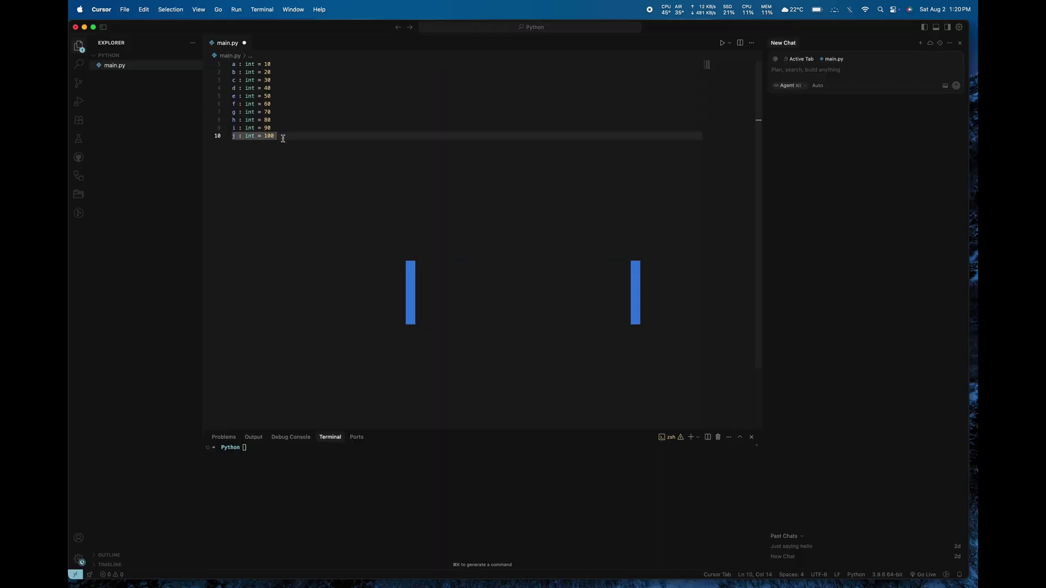
- Replace lines 3–10 of main.py with a single print (a + b) line after a = 10 and b = 20
left_click_drag(283, 138, 210, 84)
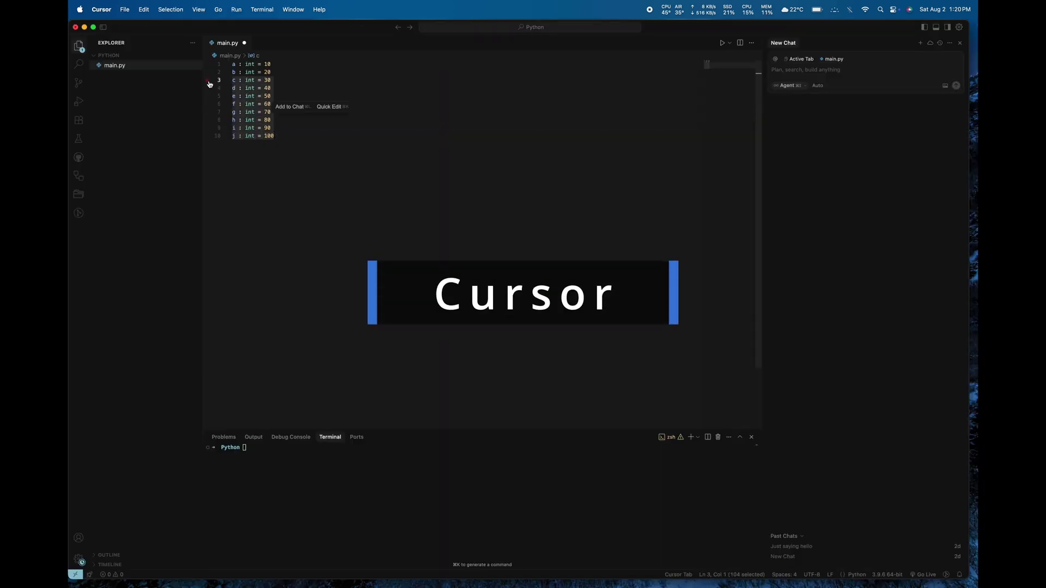
key("BackSpace")
key("Return")
type("pr")
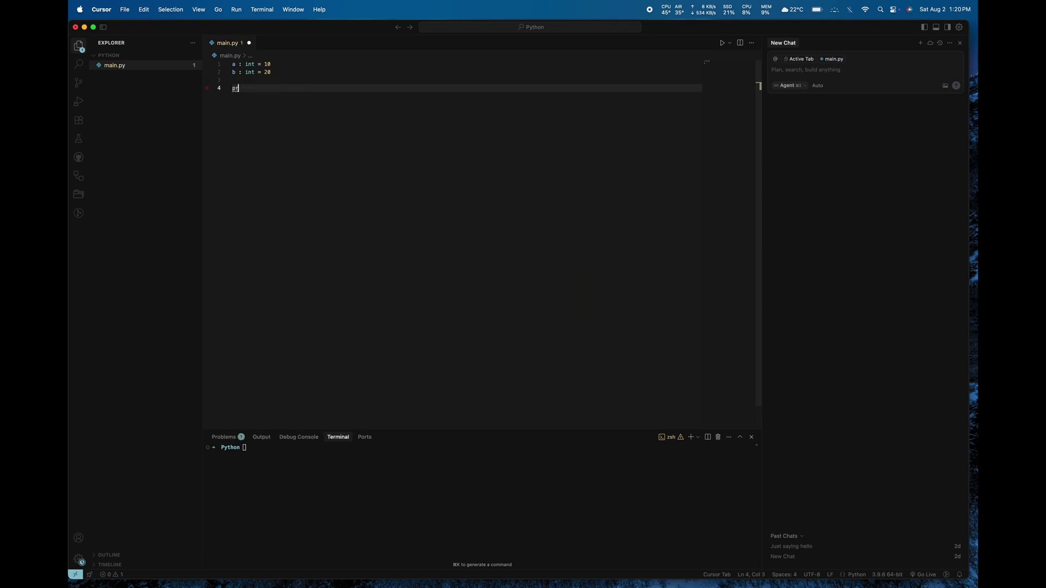
type("int (")
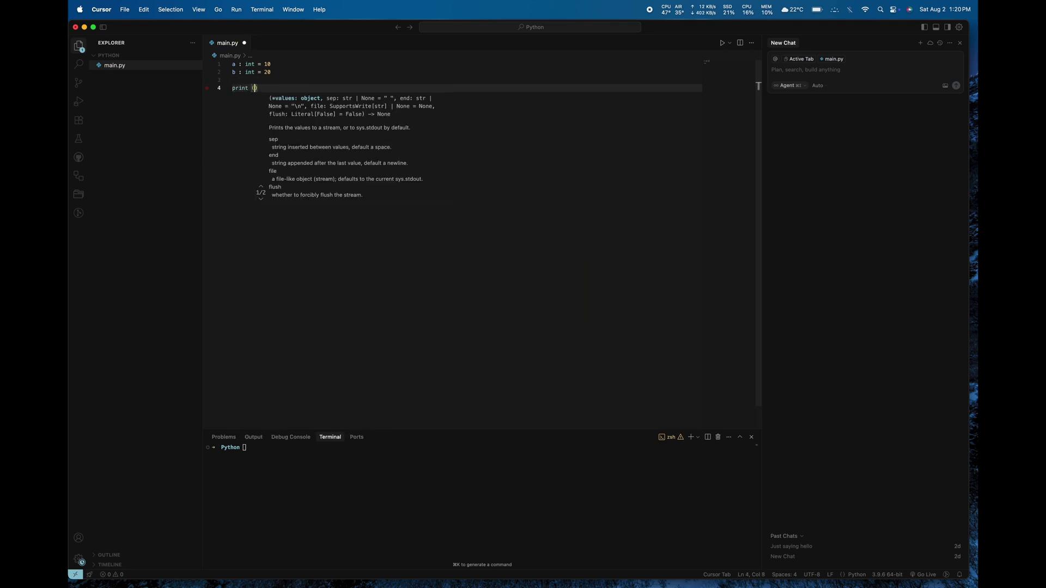
type("a ")
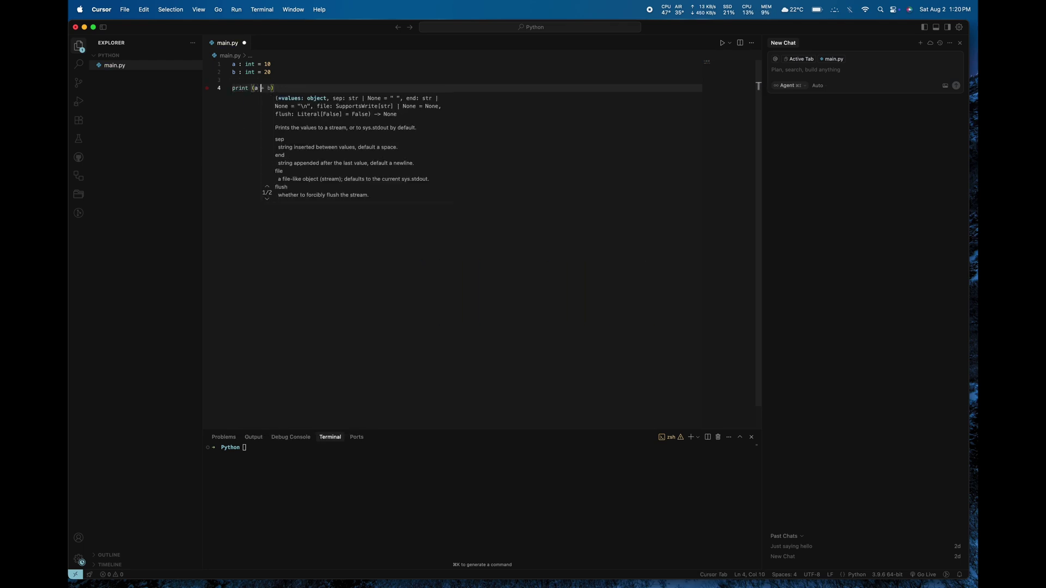
type("+")
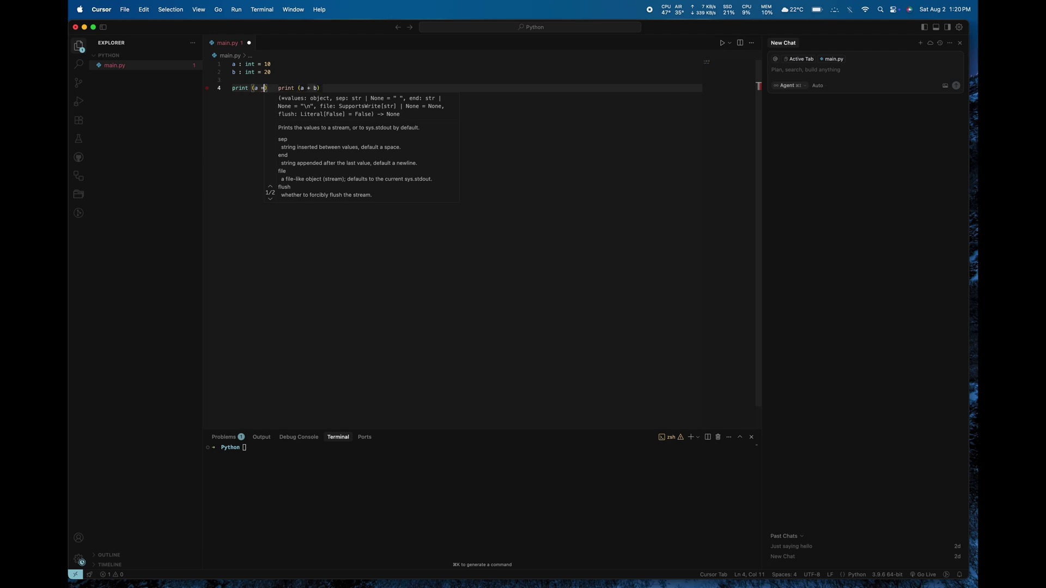
type(" b")
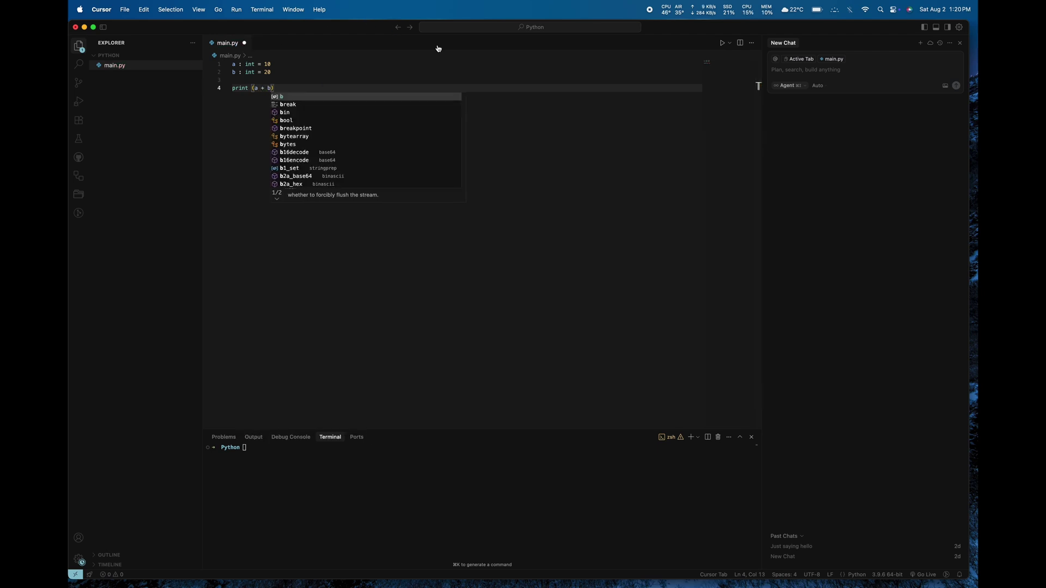
left_click(465, 83)
left_click(334, 467)
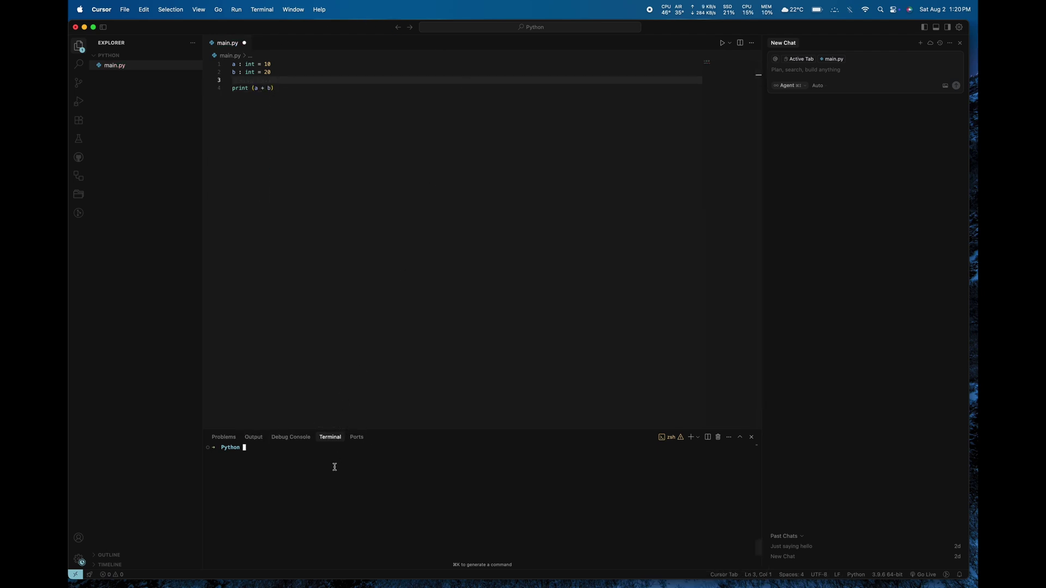
- Run python3 main.py in the terminal, then rerun it from the command history
type("python3 ma")
key("Tab")
key("Return")
left_click(398, 260)
key("super+a")
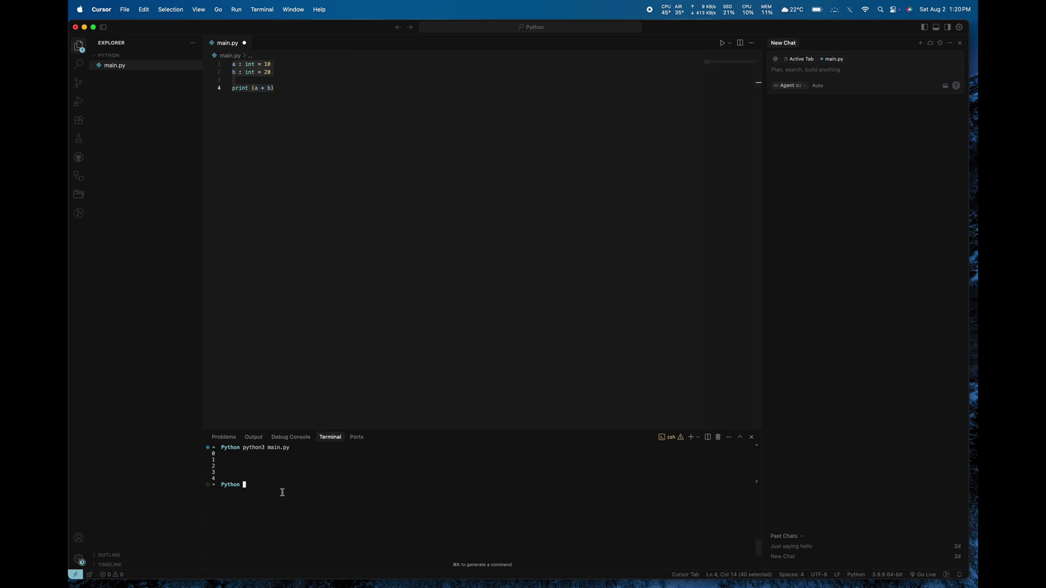
key("Up")
key("Return")
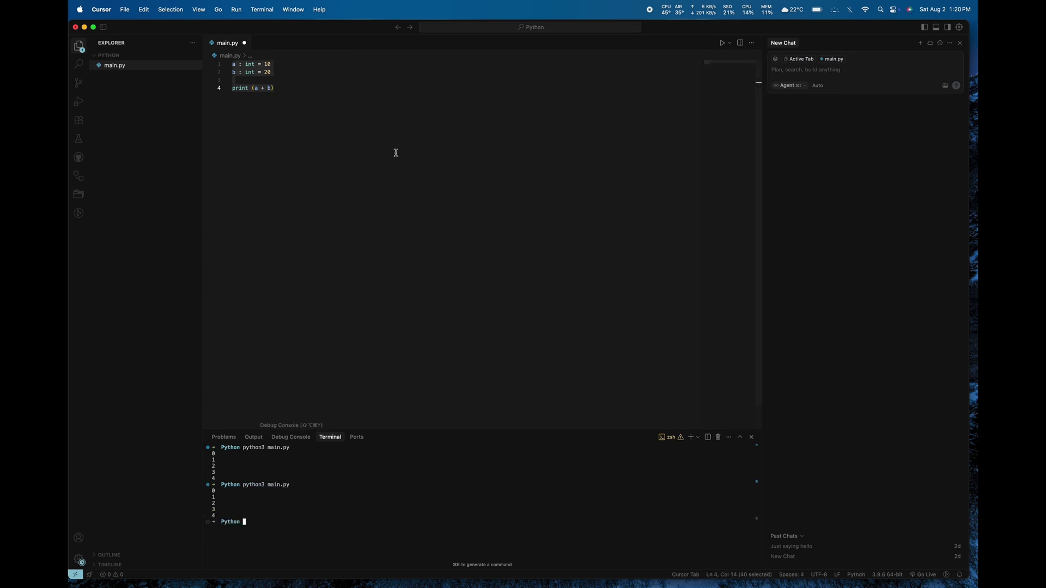
- Rerun main.py until it prints 30, then clear the terminal with clear
left_click(393, 112)
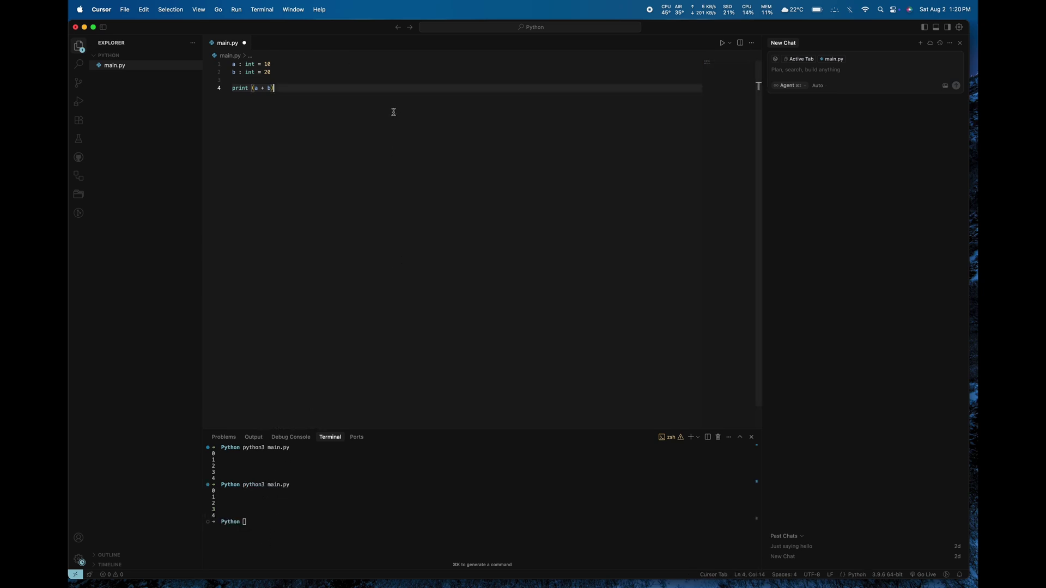
left_click(304, 531)
key("Up")
key("Return")
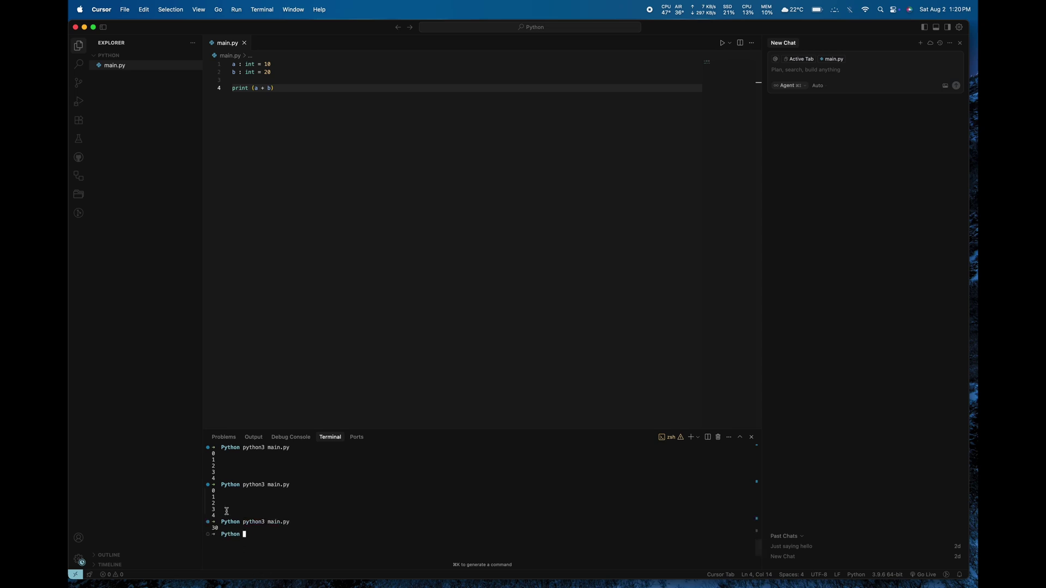
double_click(215, 528)
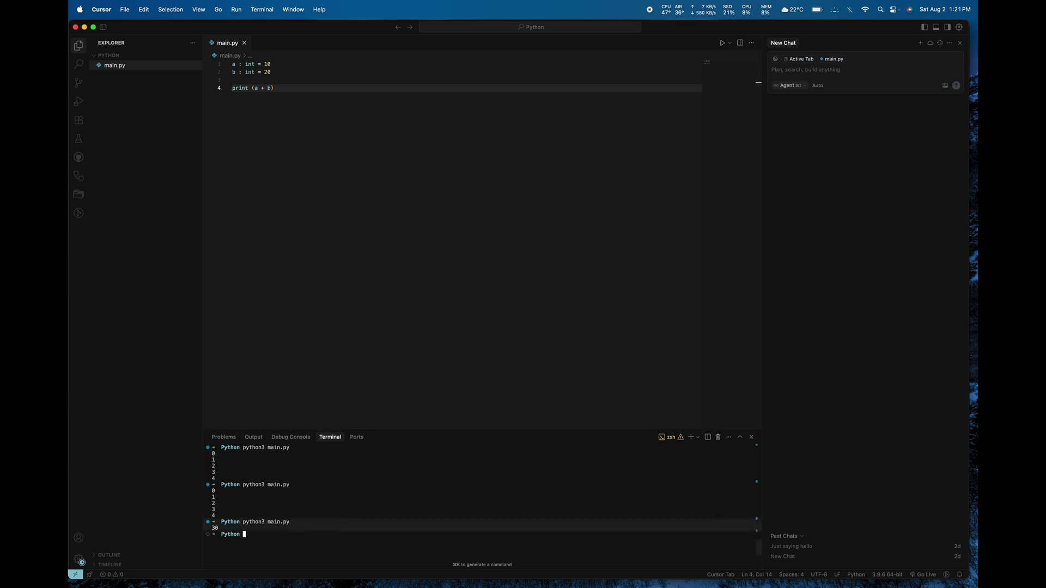
type("clear")
key("Return")
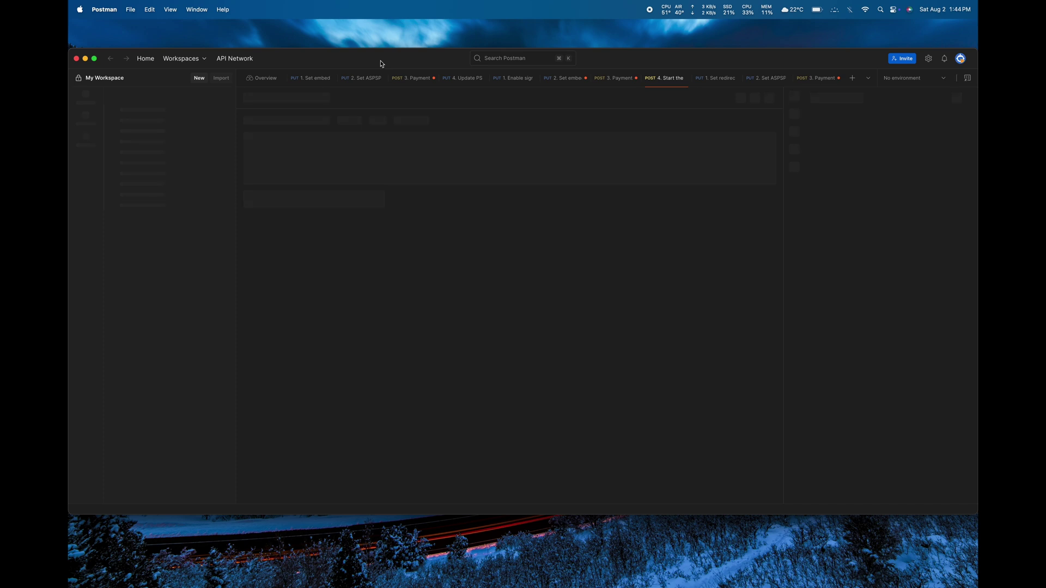
- Maximise Postman, scroll through the XS2A payment collections, then return to the desktop via Launchpad
double_click(384, 58)
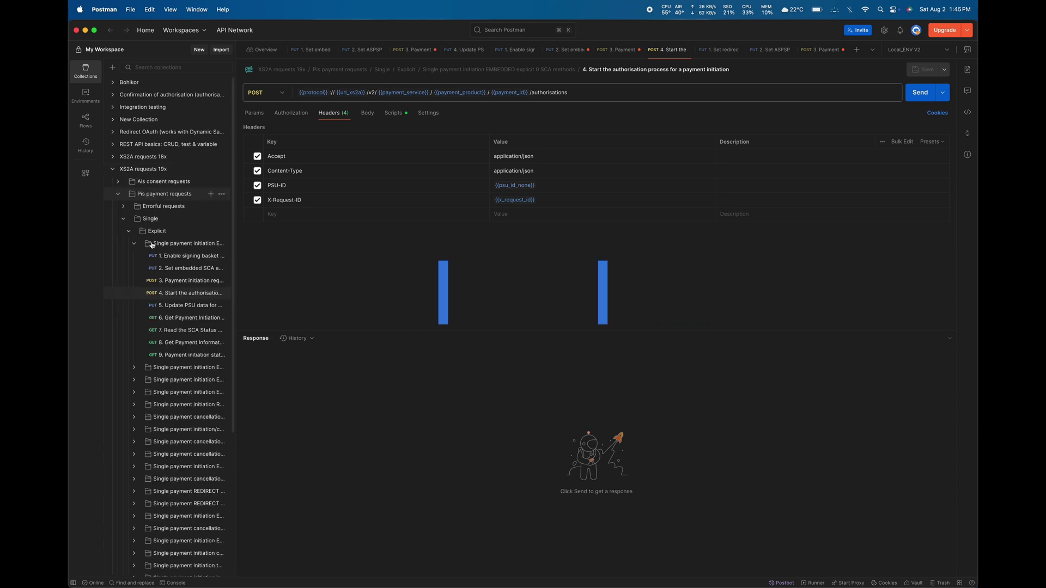
scroll(155, 267, "down", 5)
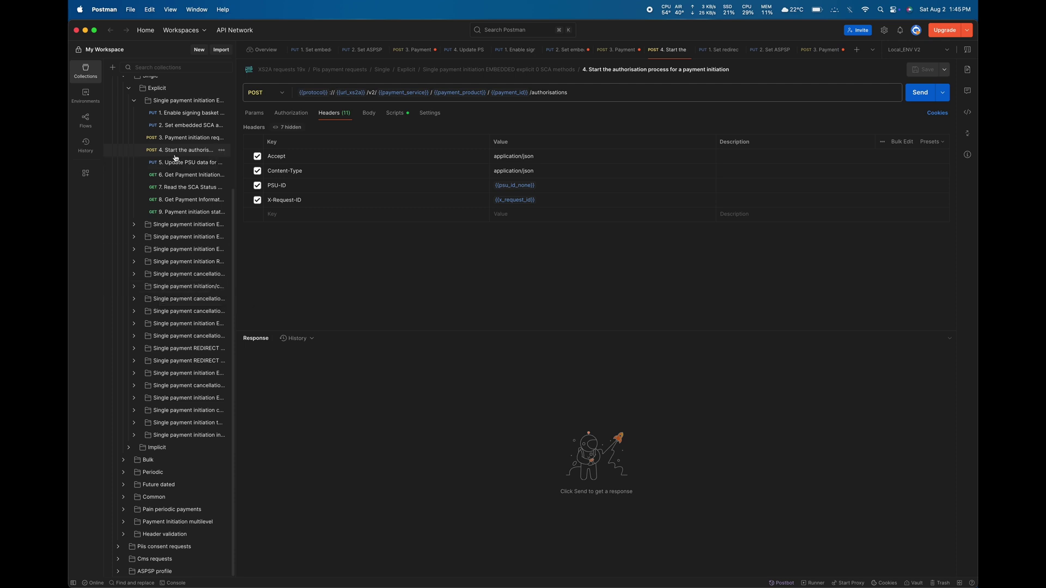
scroll(164, 163, "up", 3)
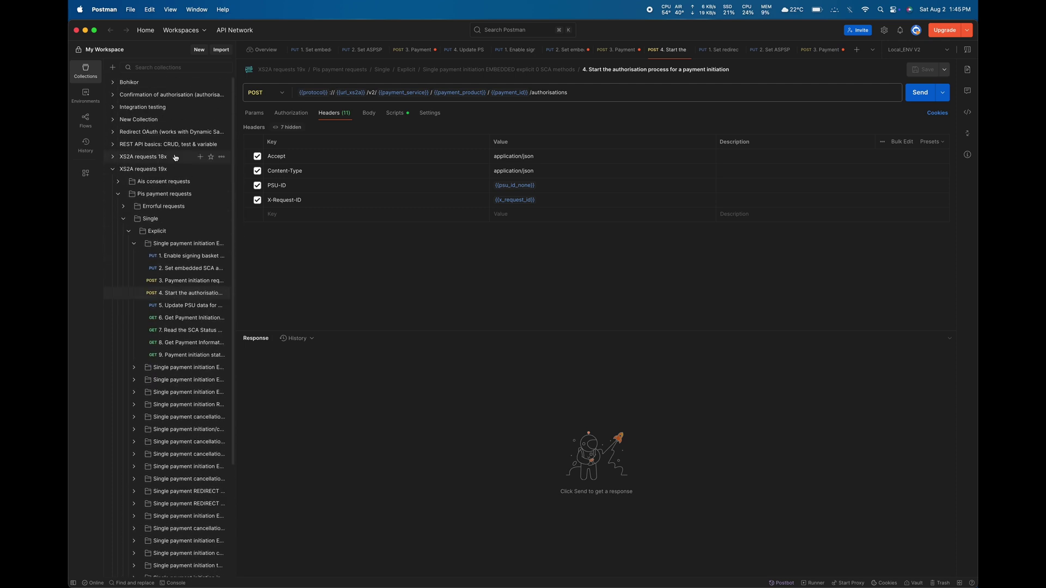
scroll(175, 158, "down", 1)
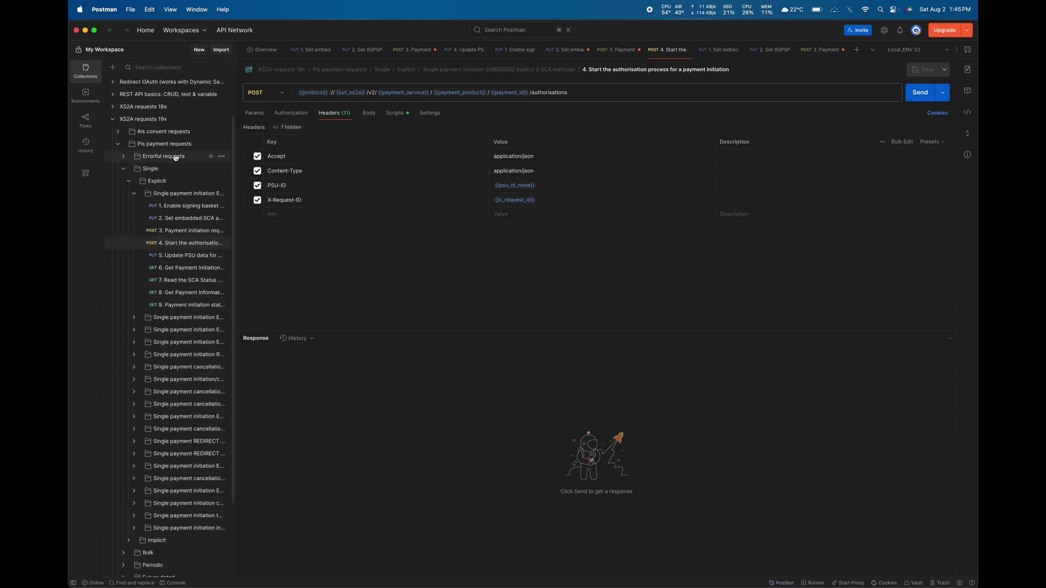
key("F4")
left_click(623, 249)
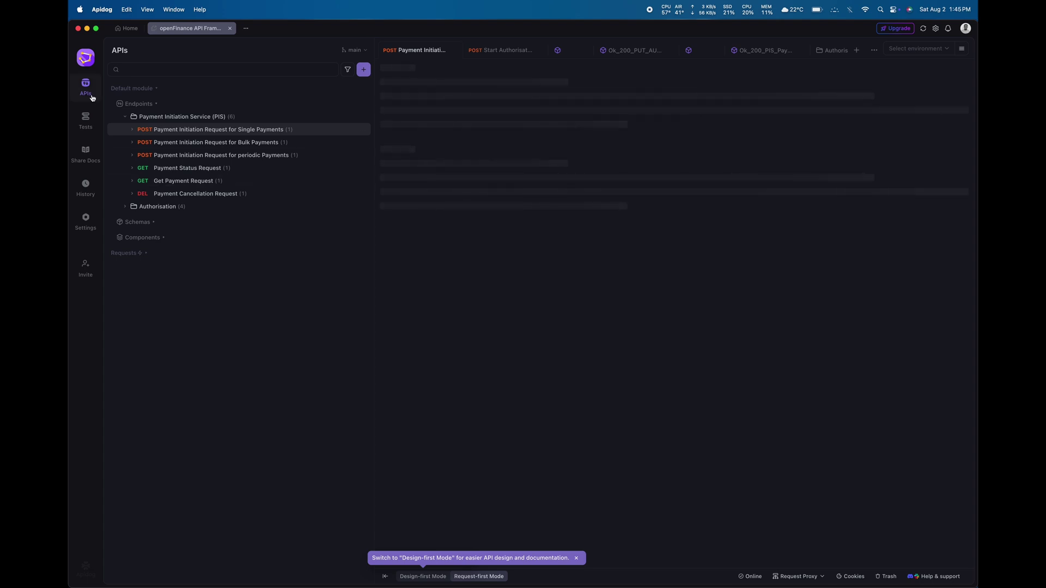
- View Apidog's test scenarios, go back to the APIs list, then switch desktops
left_click(100, 126)
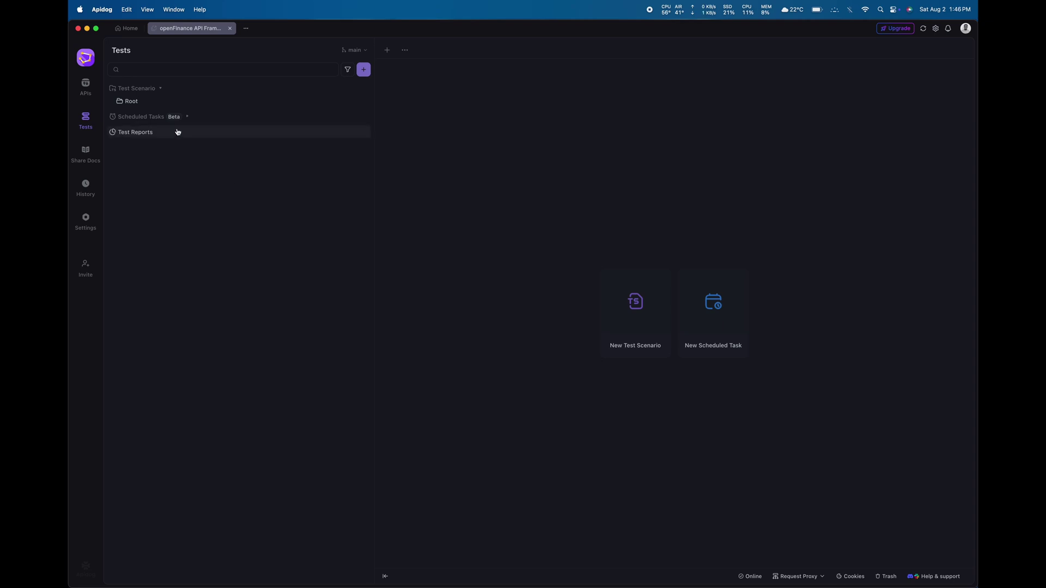
left_click(87, 85)
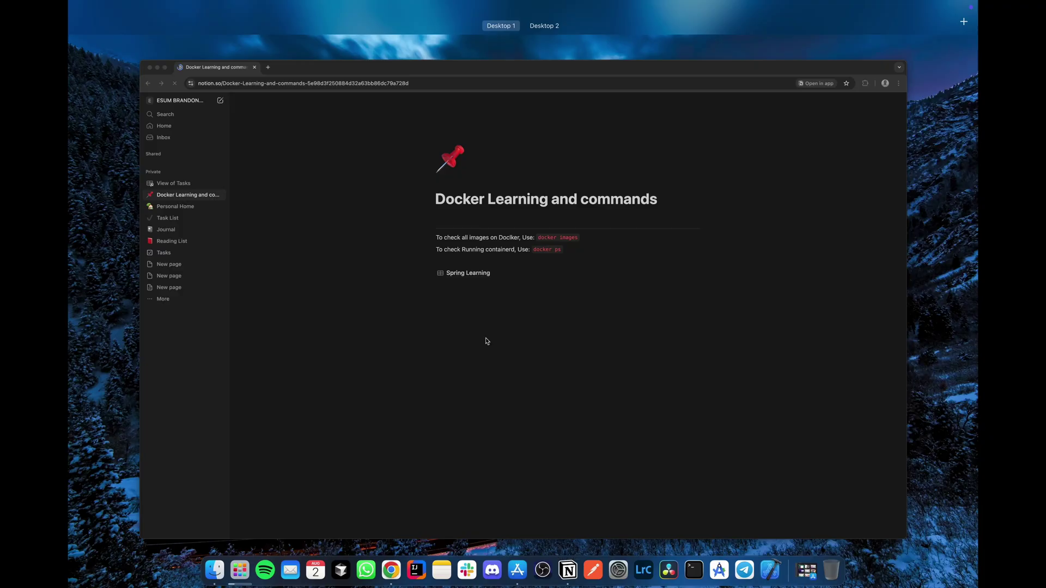
key("ctrl+Up")
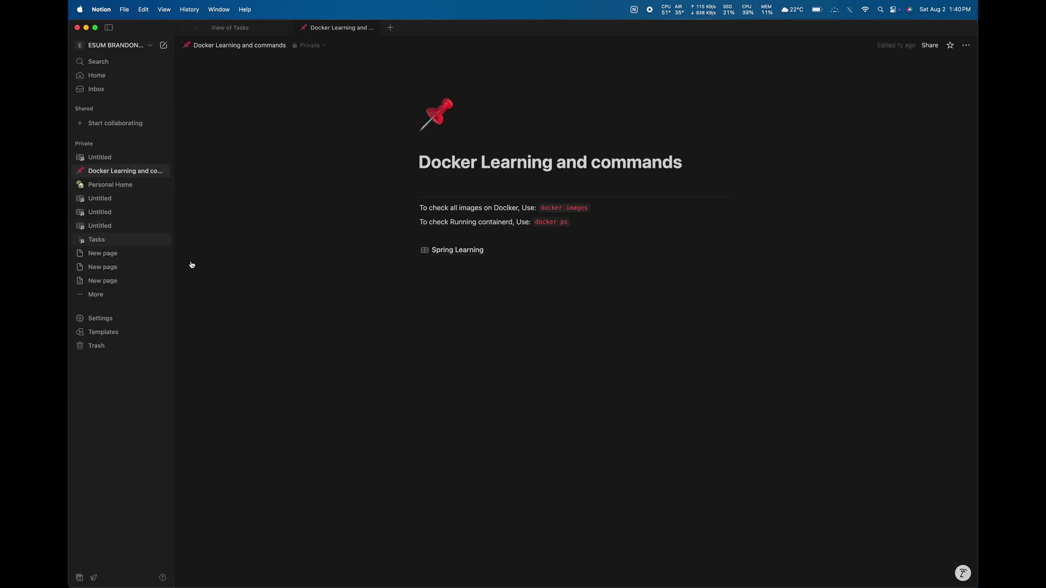
- Open the Personal Home page, then the View of Tasks page, from Notion's sidebar
left_click(119, 186)
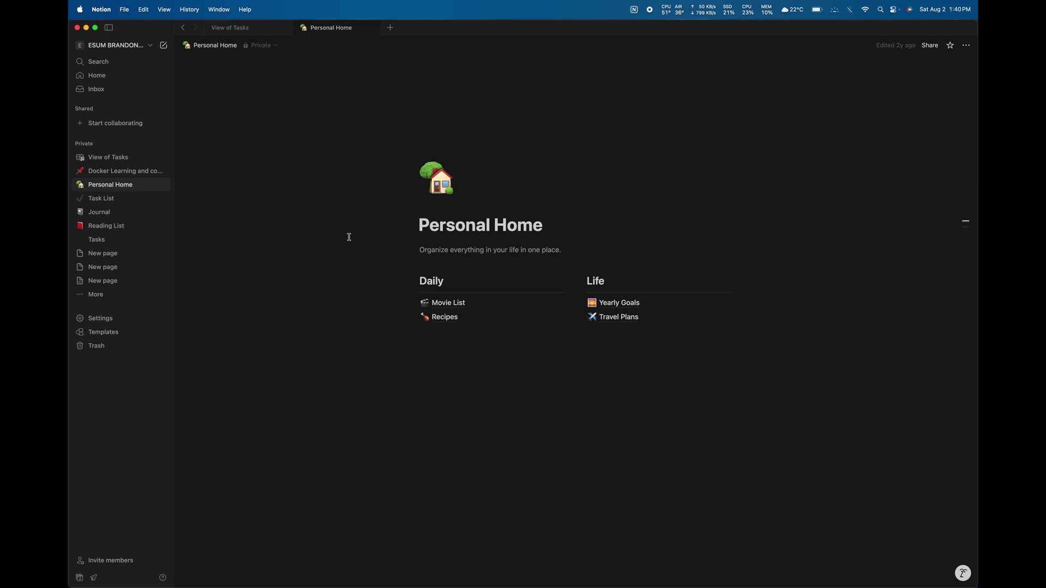
left_click(112, 158)
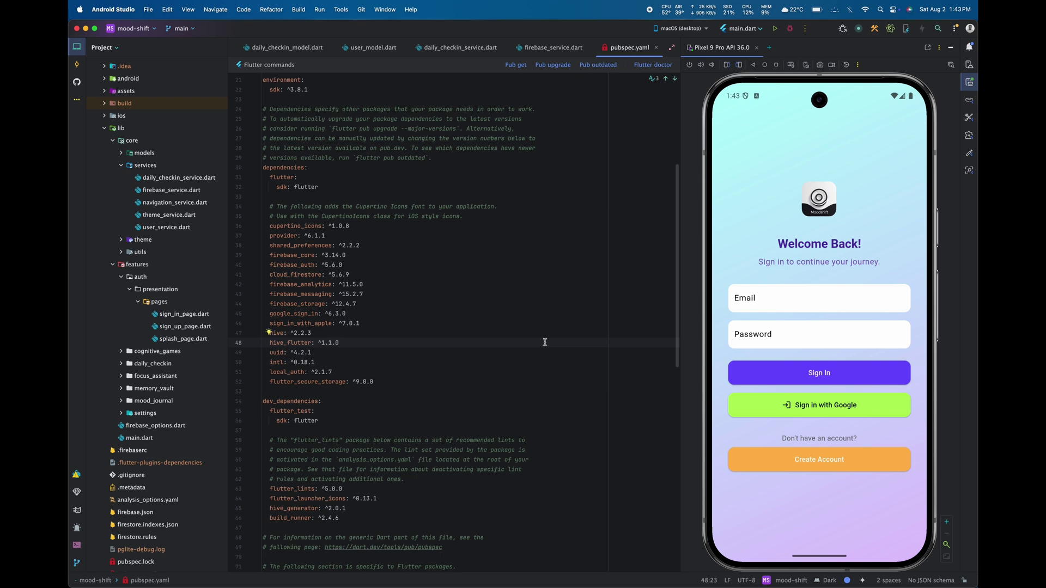
- Minimise the Android Studio mood-shift project window
left_click(86, 29)
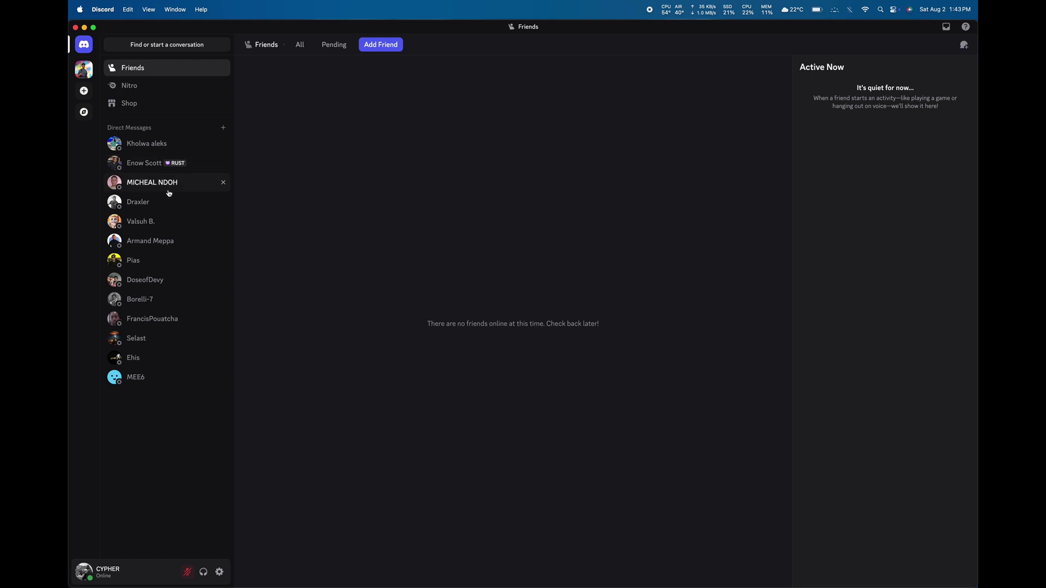
left_click(84, 69)
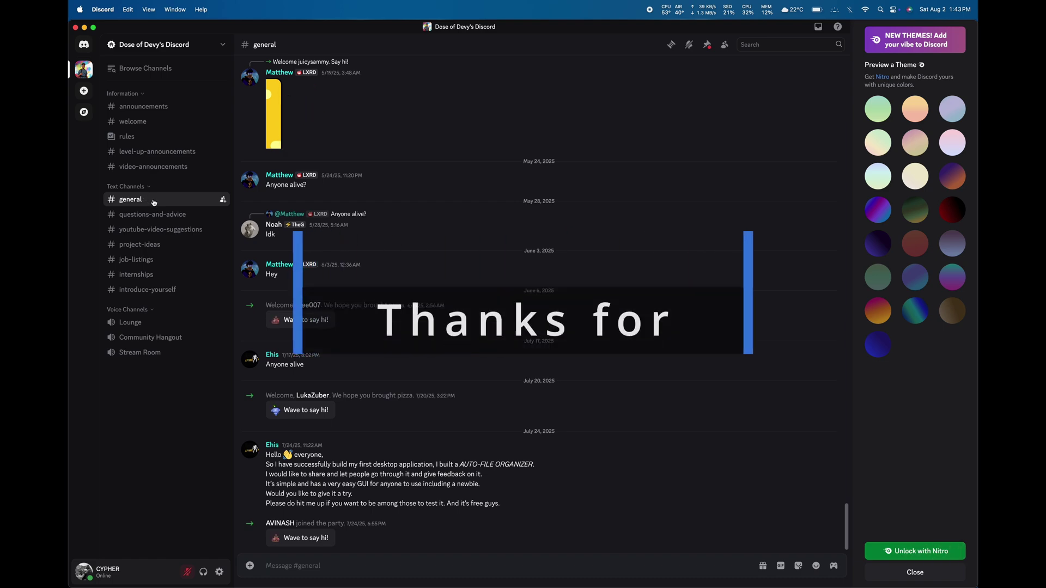
left_click(153, 218)
left_click(84, 44)
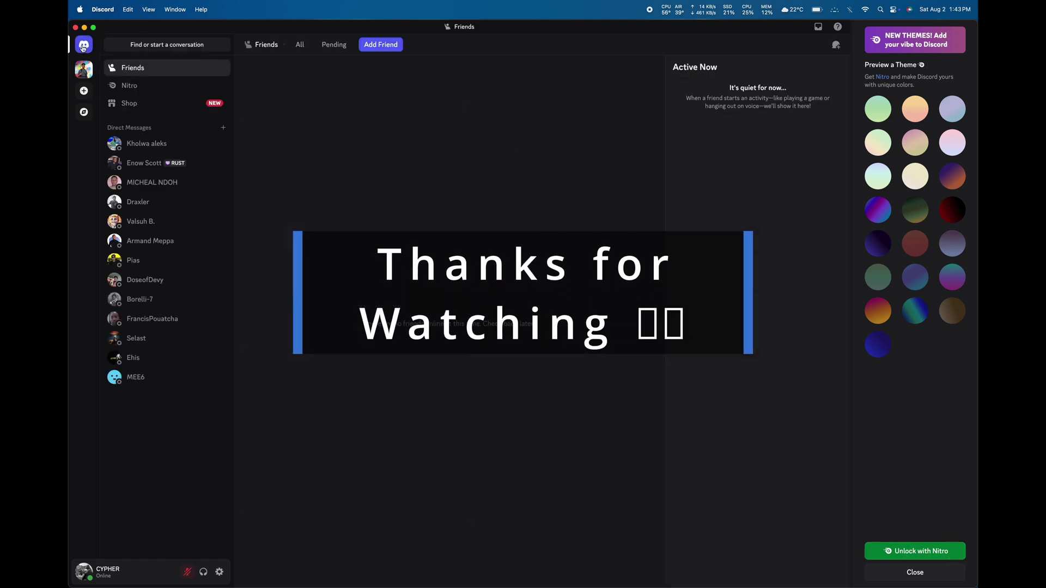